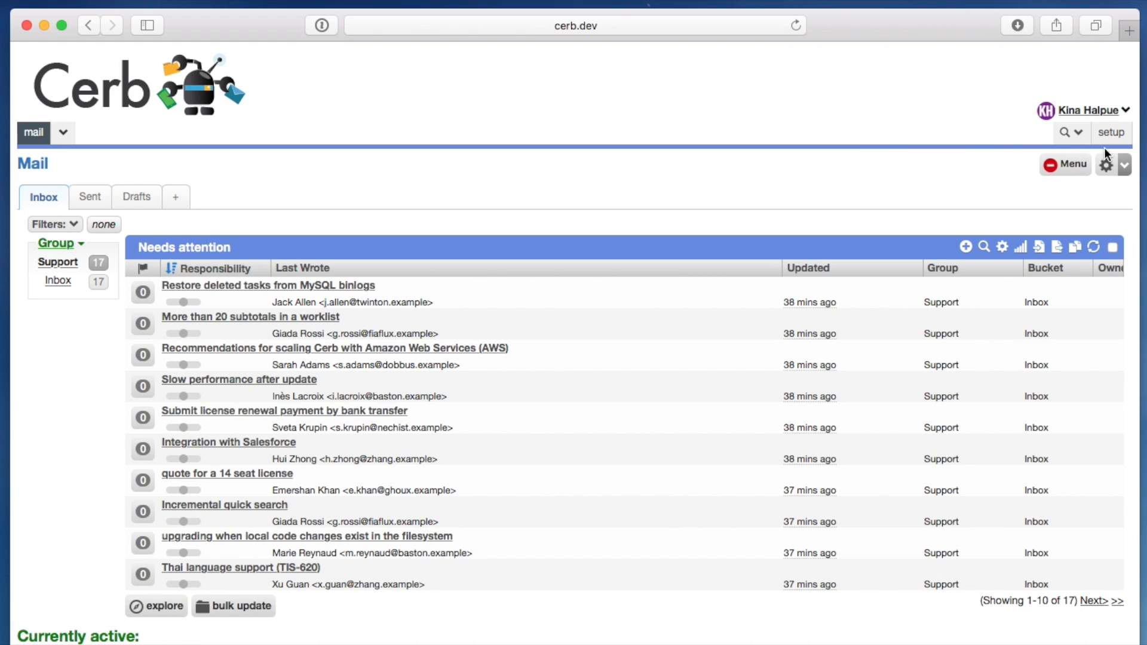
- Open the list of installed plugins in the setup area
left_click(1073, 134)
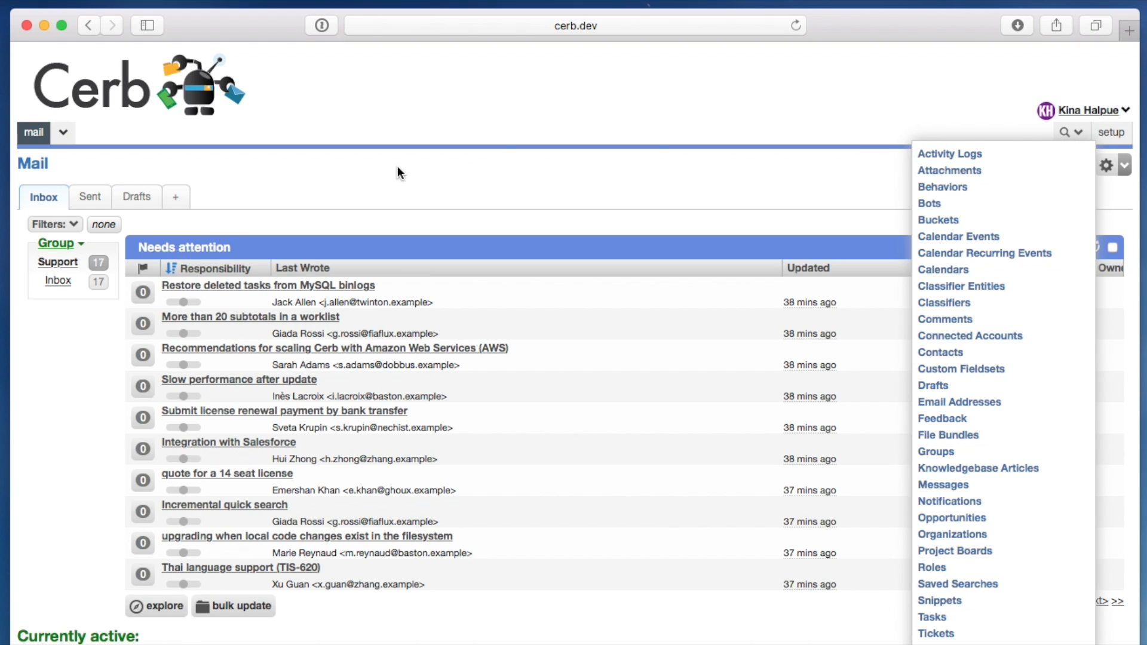
left_click(1111, 132)
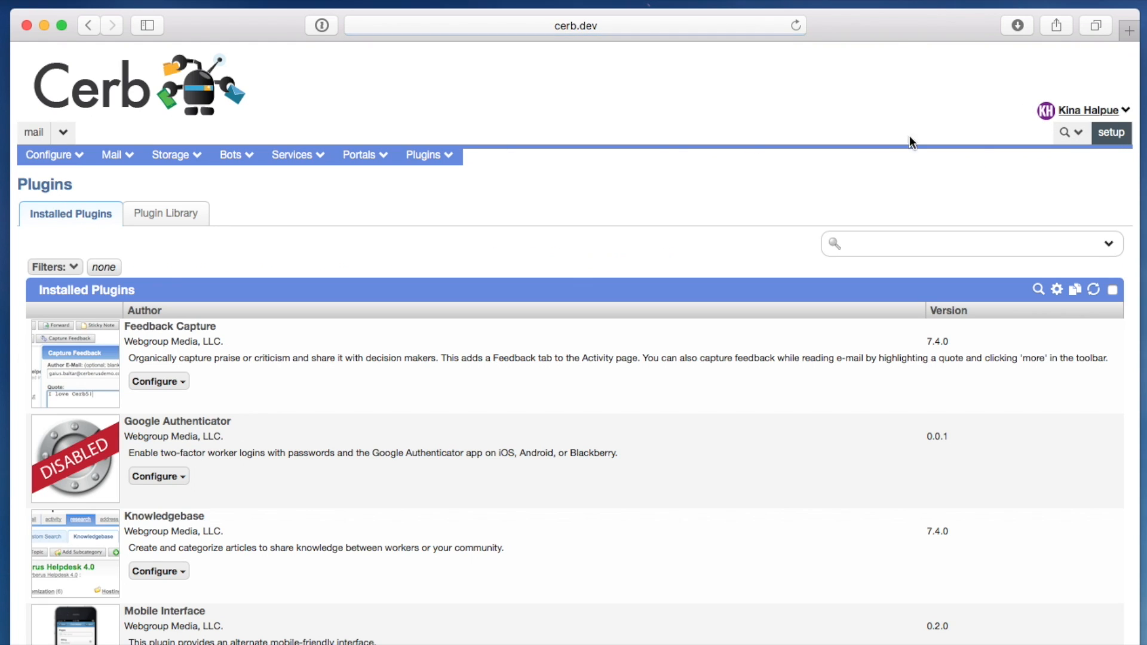
mouse_move(428, 160)
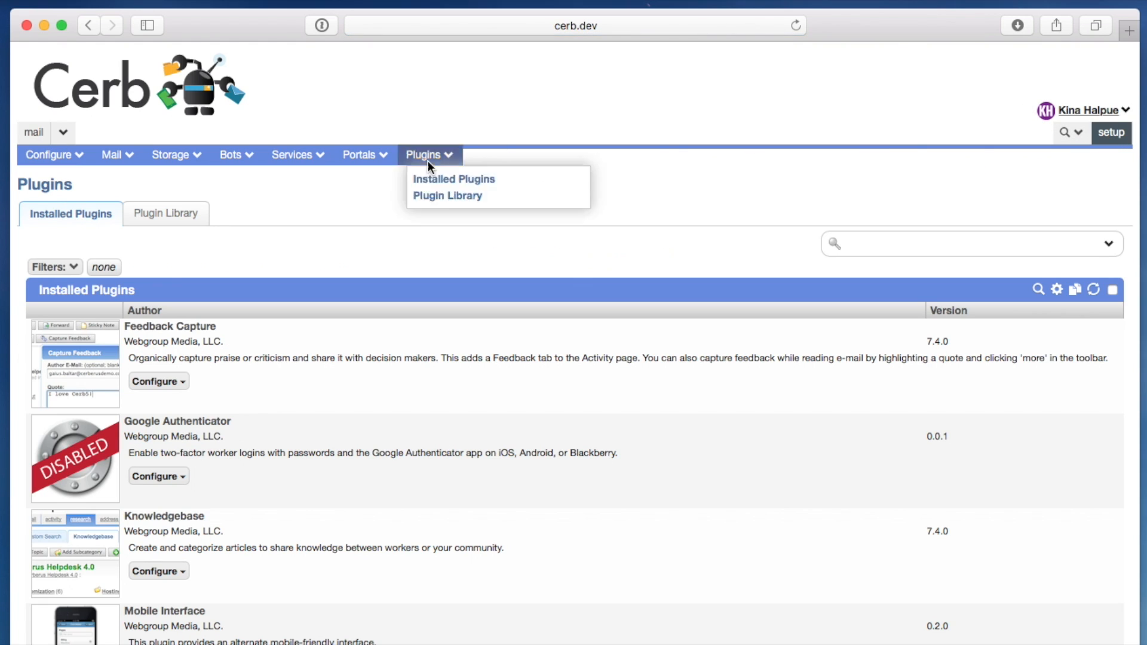
left_click(446, 181)
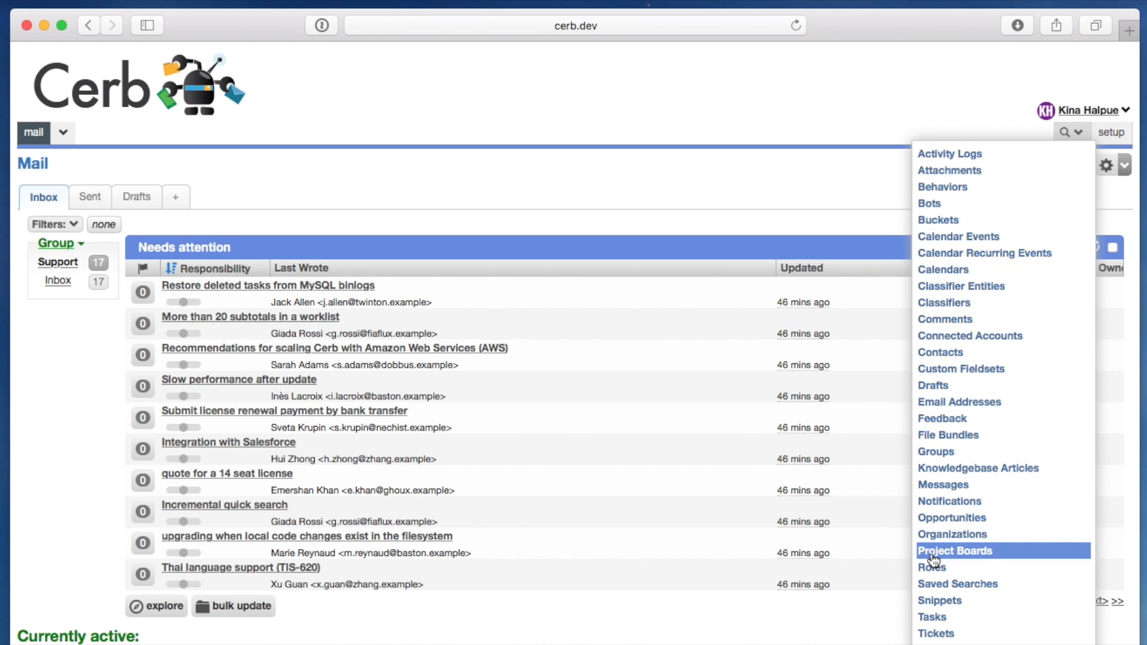
- Start a new project board named Cerb 7.4 and allow Task records in it
left_click(977, 557)
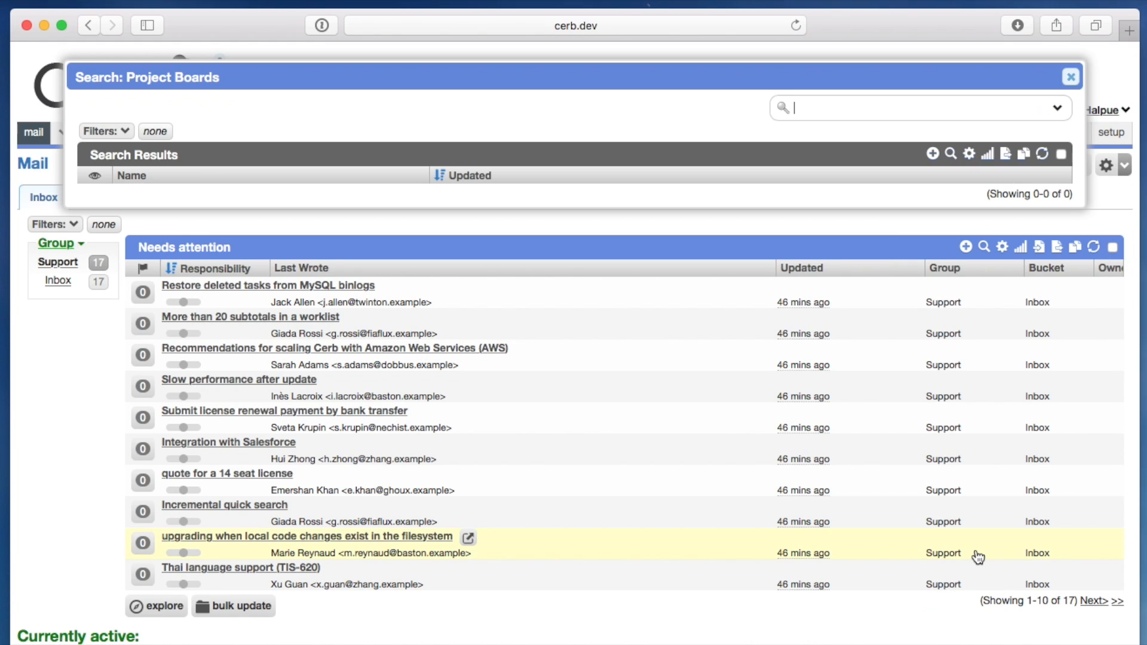
left_click(932, 154)
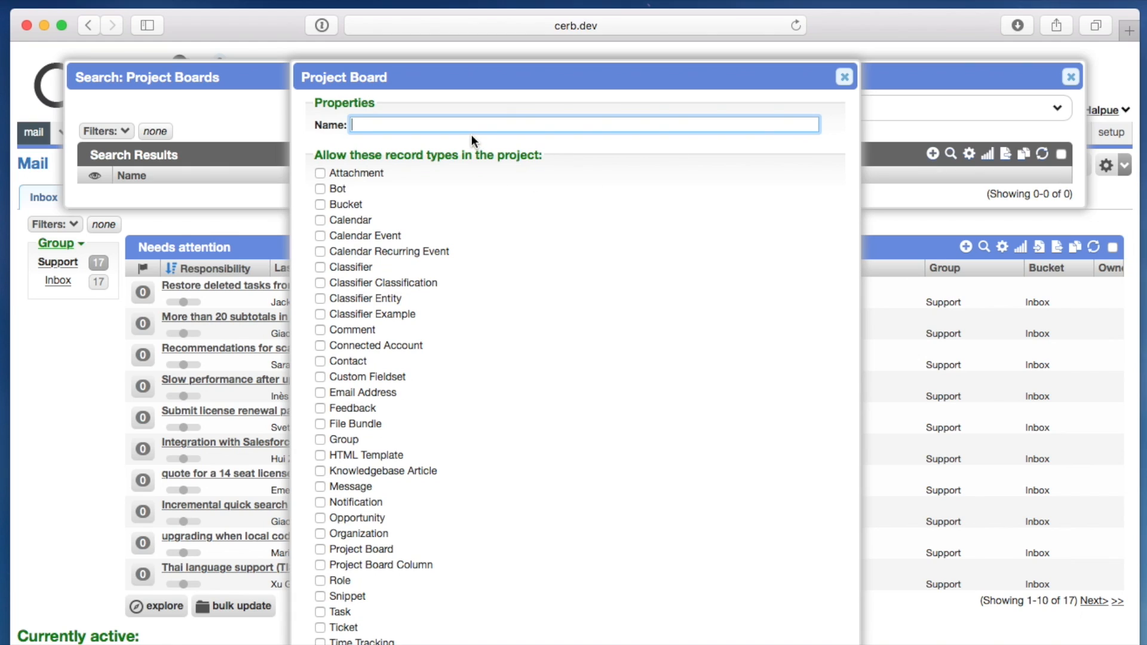
type("Cerb 7.4")
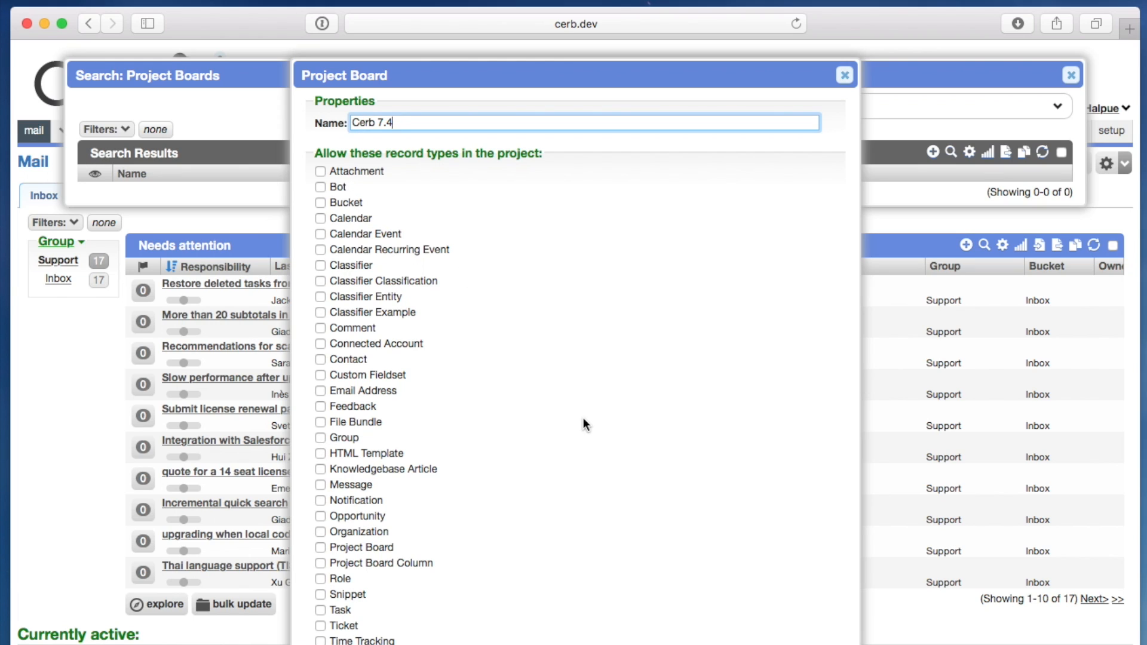
left_click(344, 608)
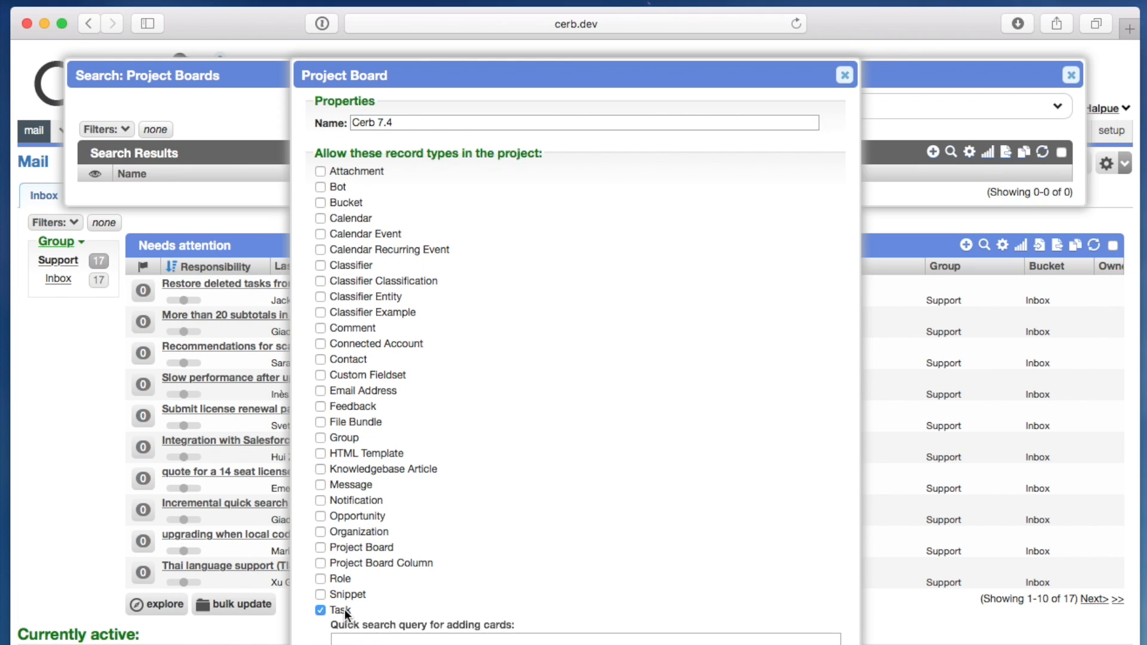
- Set the quick search query for adding Task cards to isCompleted:no and save the worklist
left_click(383, 639)
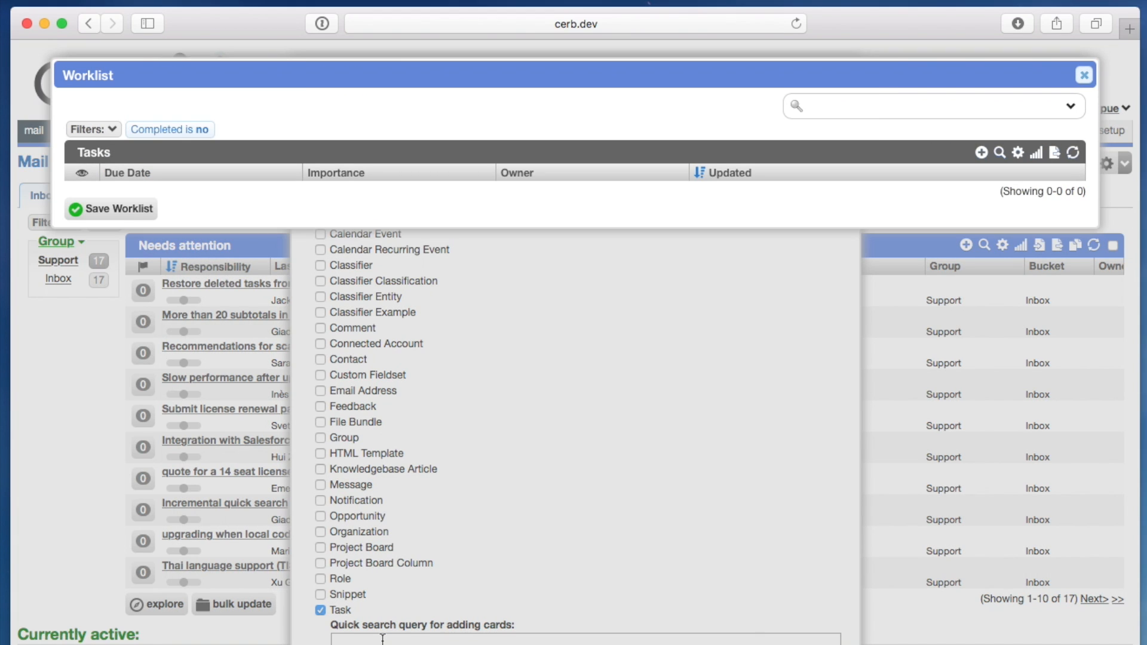
left_click(1070, 106)
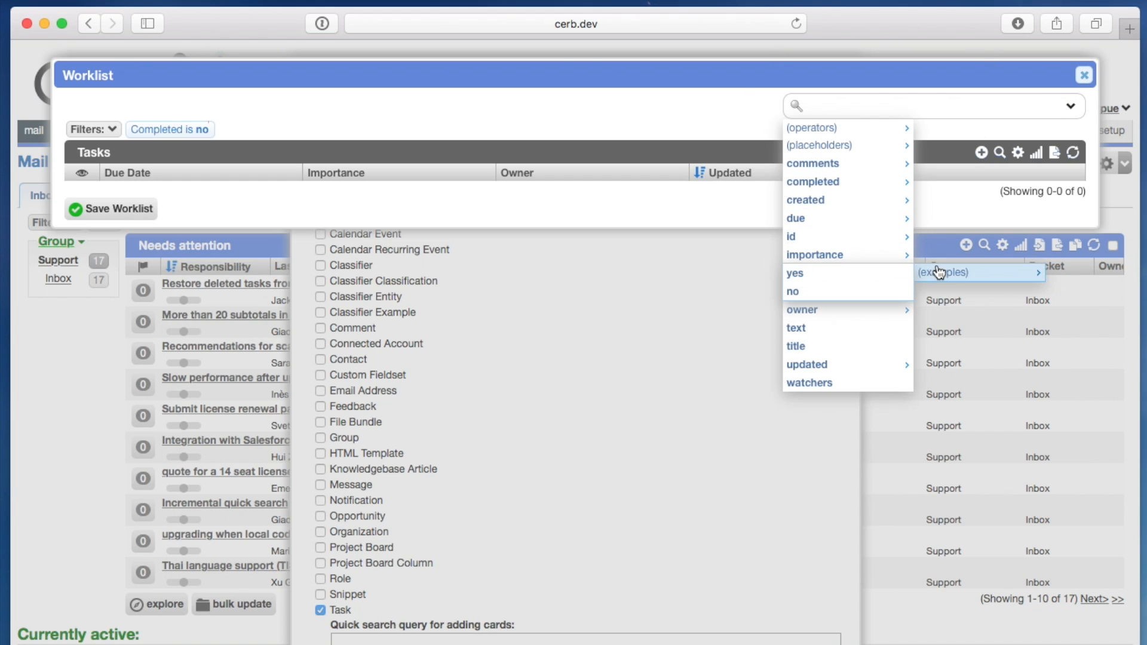
left_click(888, 293)
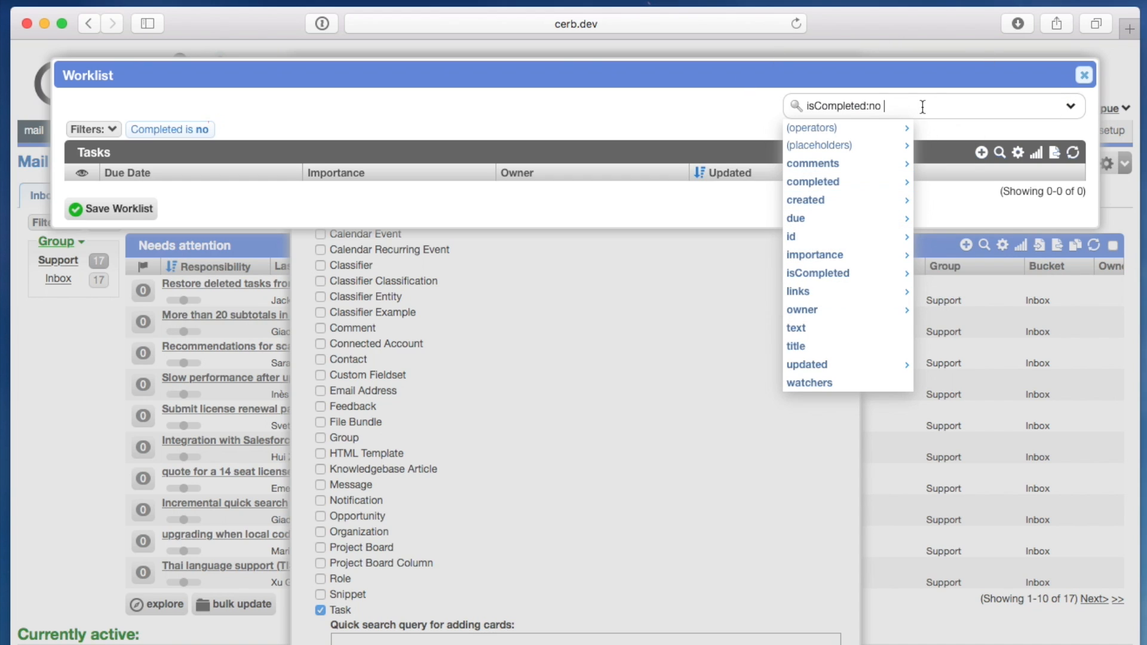
left_click(94, 209)
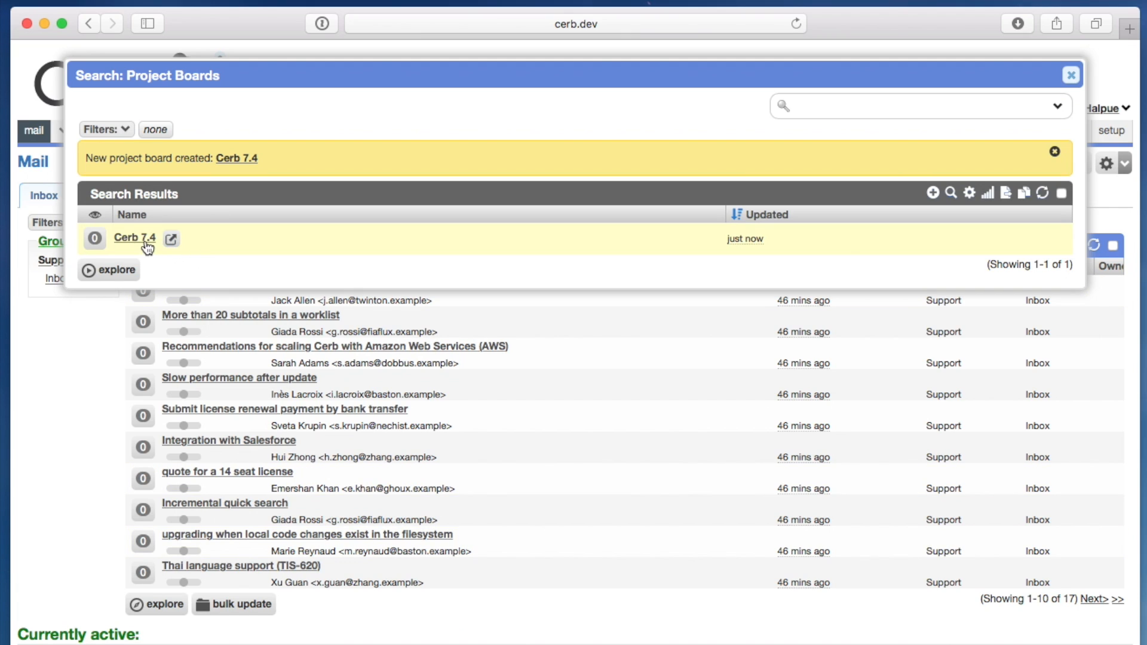
- Open the Cerb 7.4 project board and add a column named TODO
left_click(146, 239)
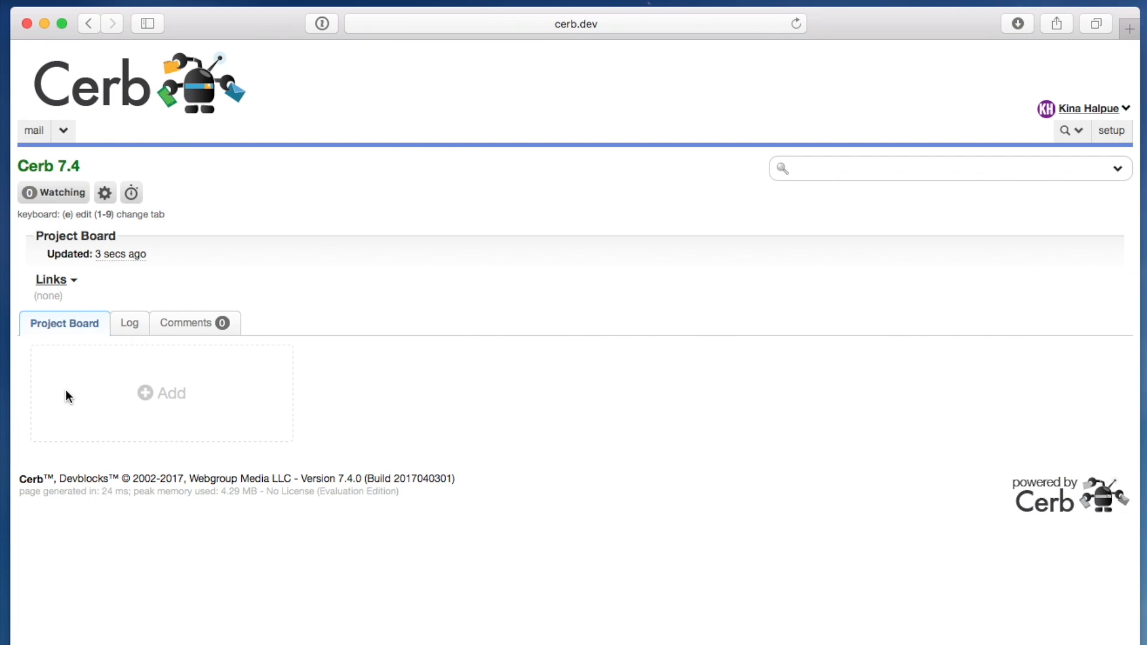
left_click(173, 394)
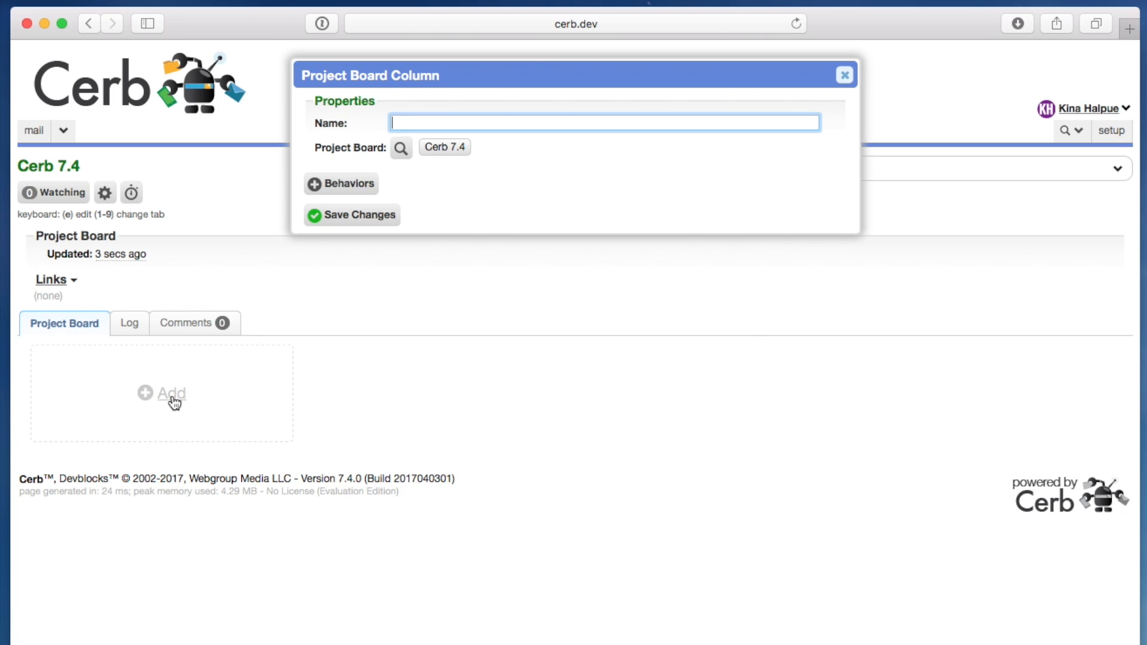
type("TODO")
left_click(341, 217)
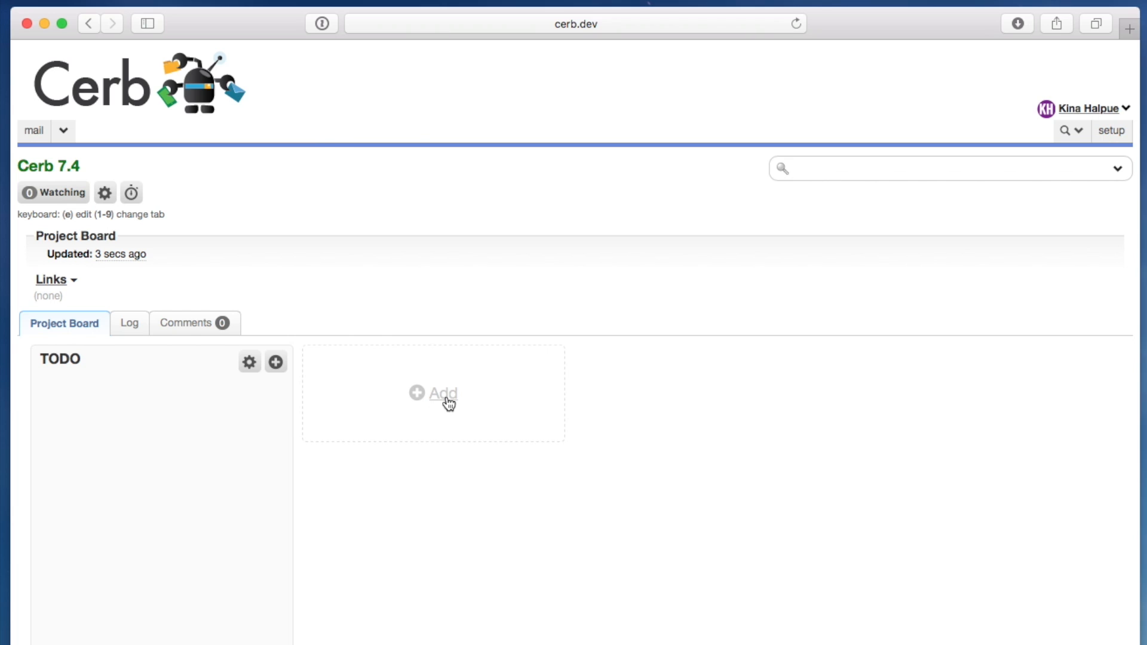
- Add two more columns to the board, named In Progress and Completed!
left_click(445, 399)
type("In Progress")
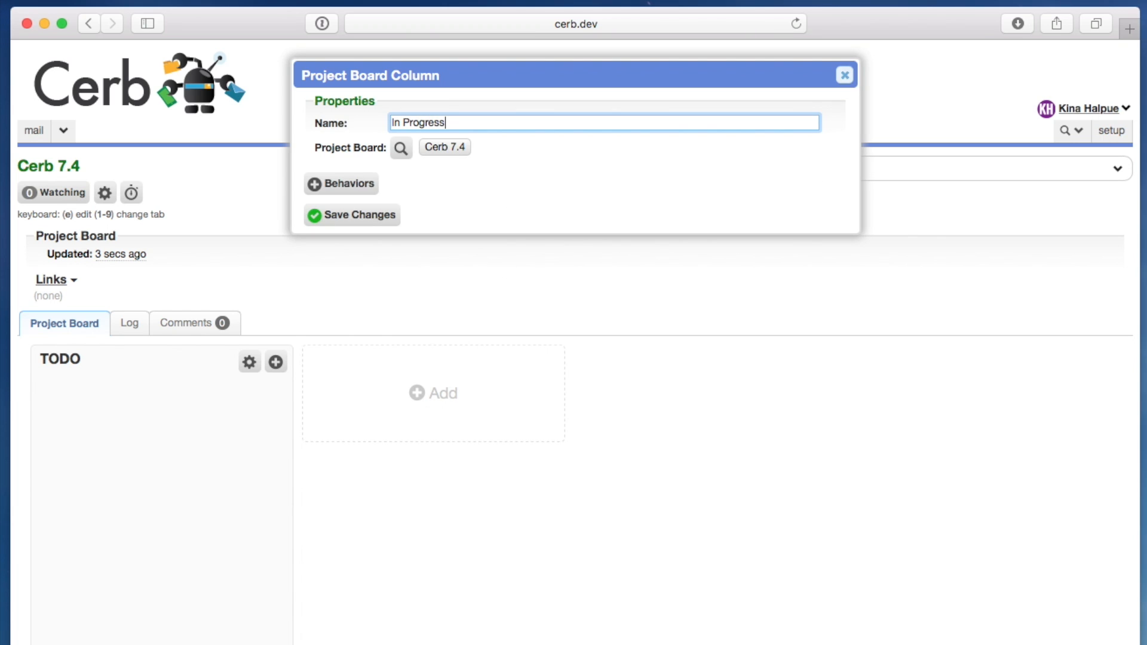
left_click(358, 219)
left_click(682, 364)
type("C")
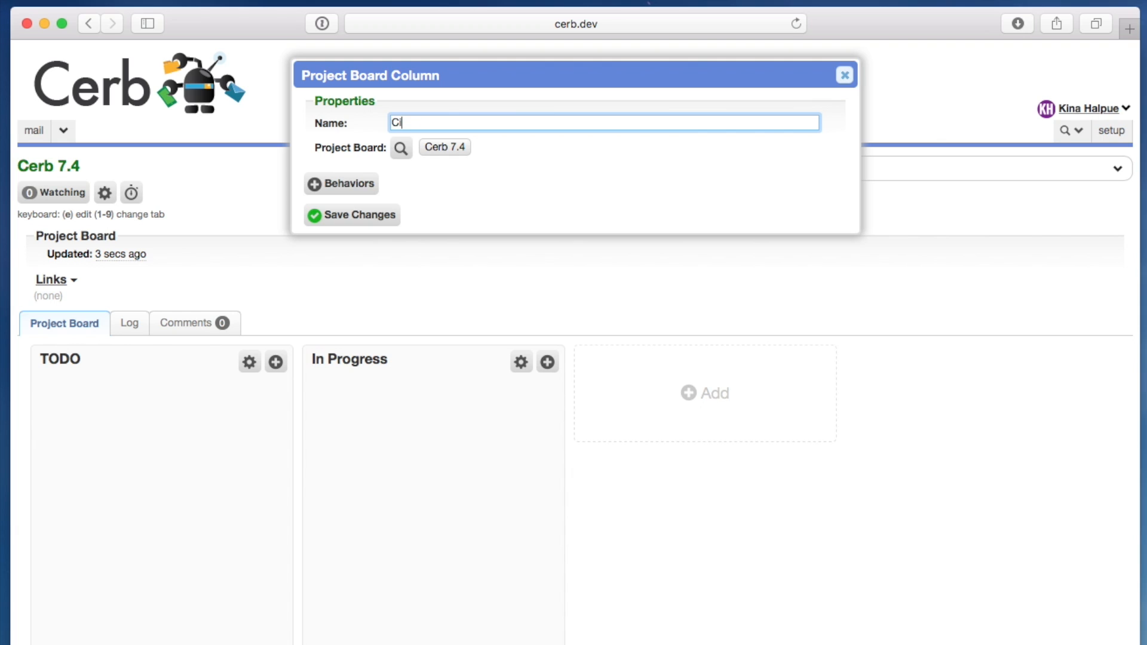
type("ompleted!")
left_click(340, 225)
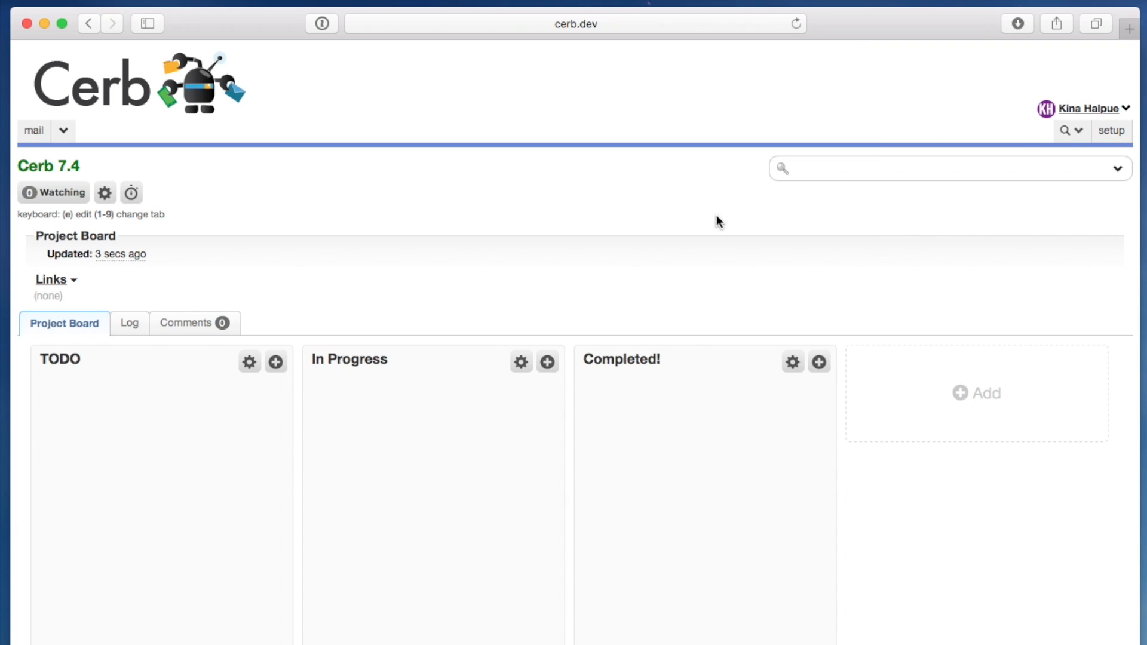
- View the Completed! column's card and its editable properties, then close both without changes
left_click(794, 363)
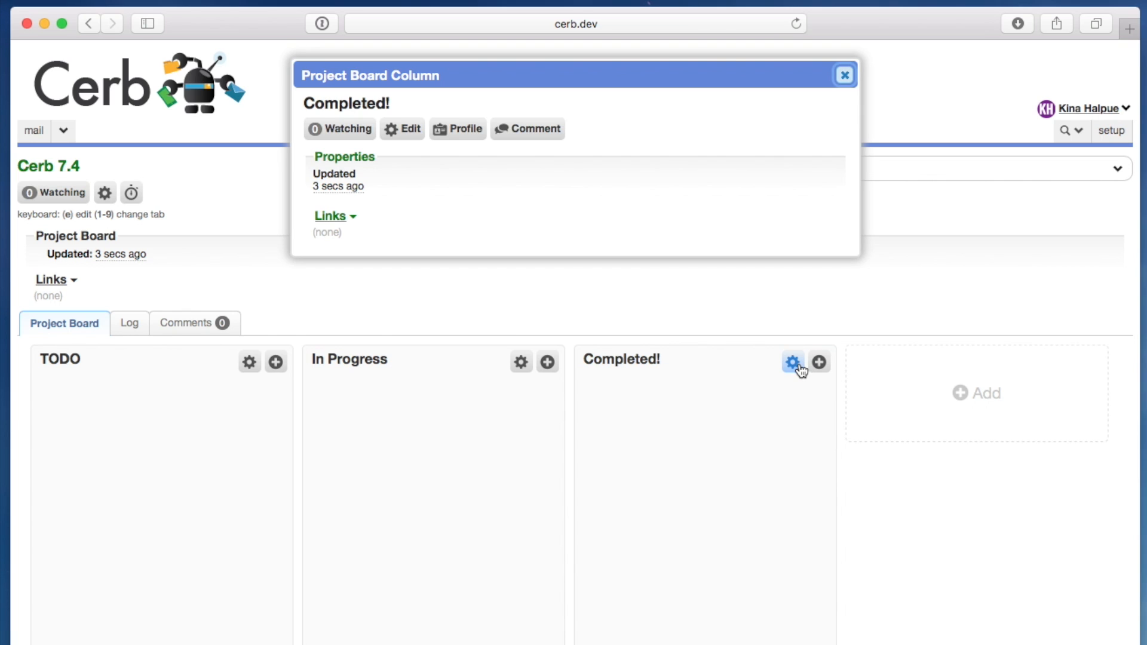
left_click(406, 126)
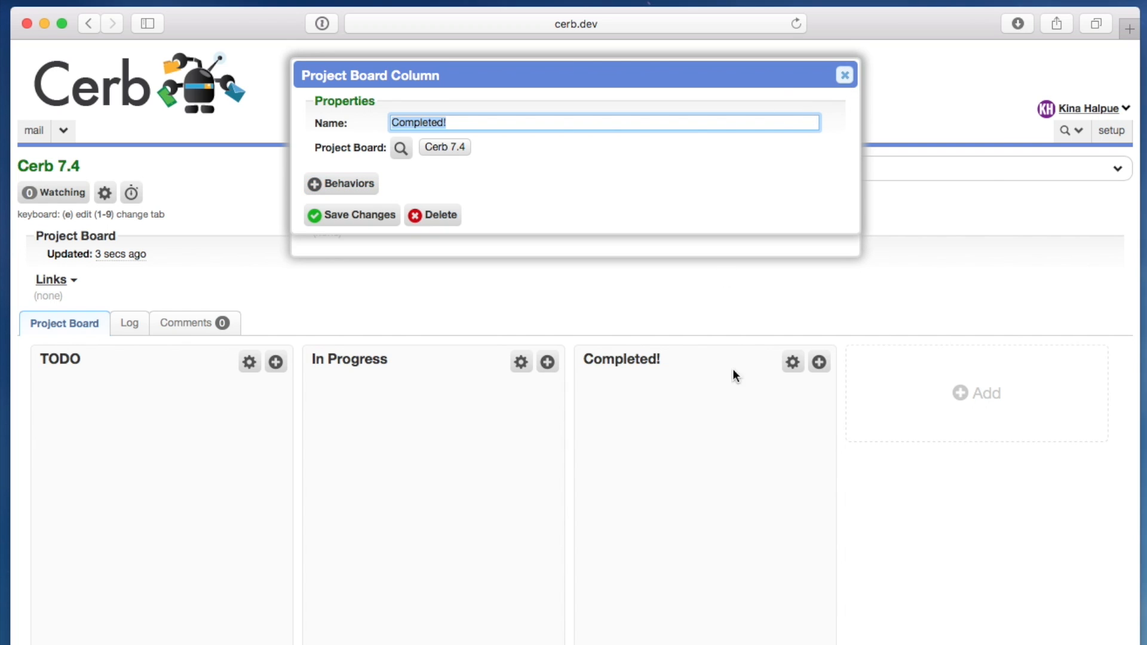
left_click(845, 76)
left_click(845, 77)
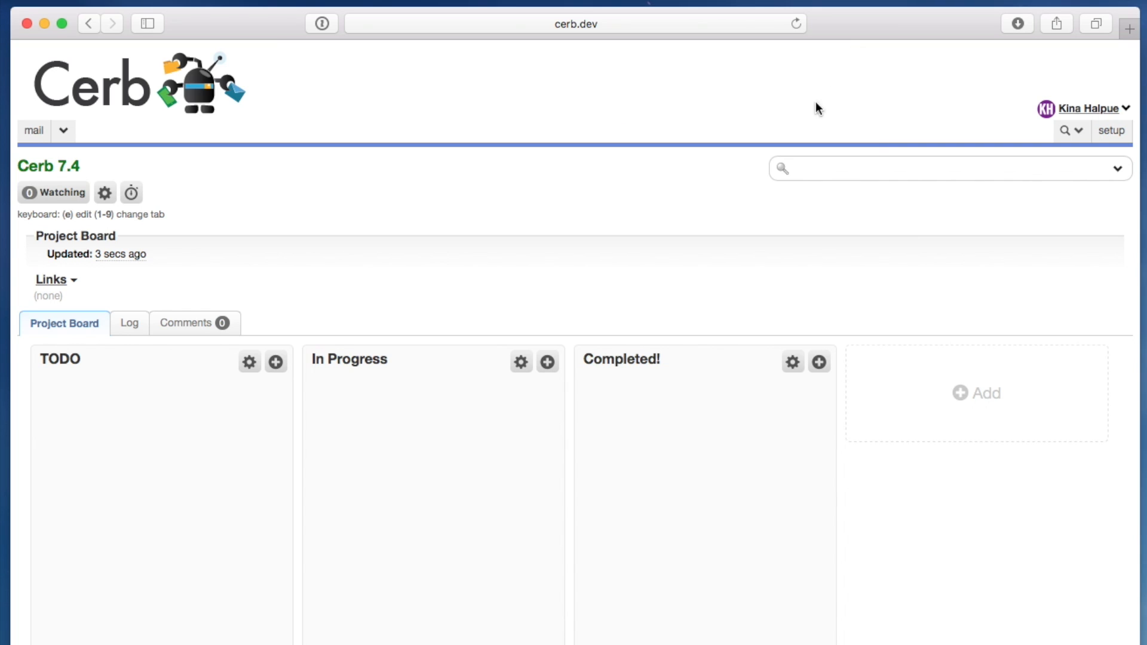
- Bring up the task chooser for the TODO column and inspect its full search query
left_click(276, 364)
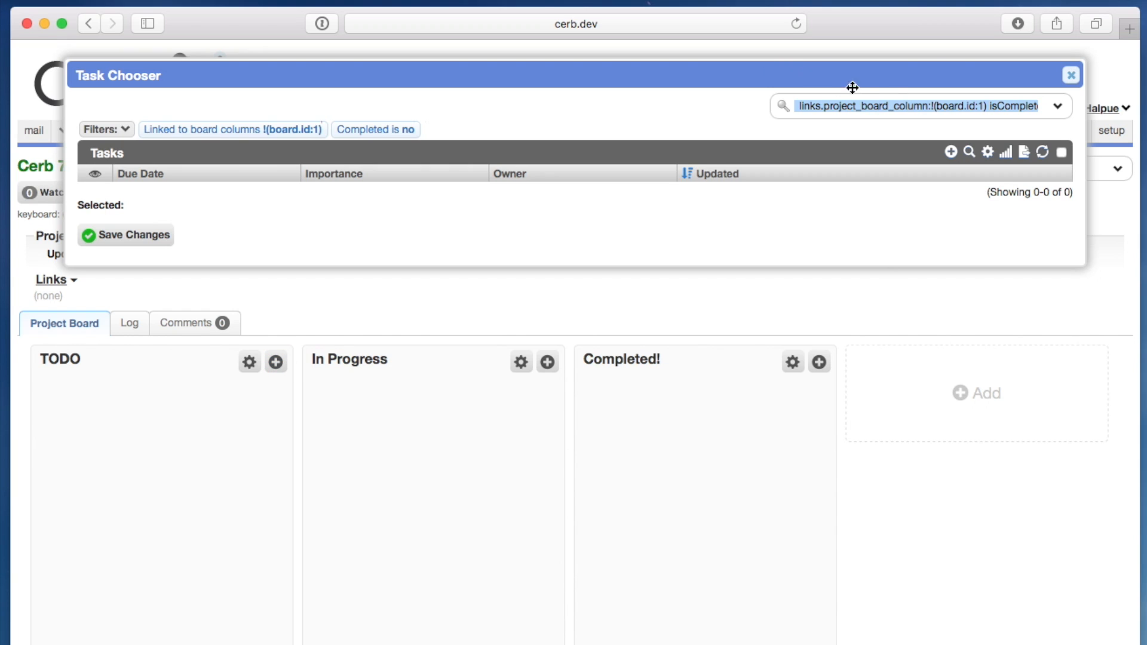
key("Left")
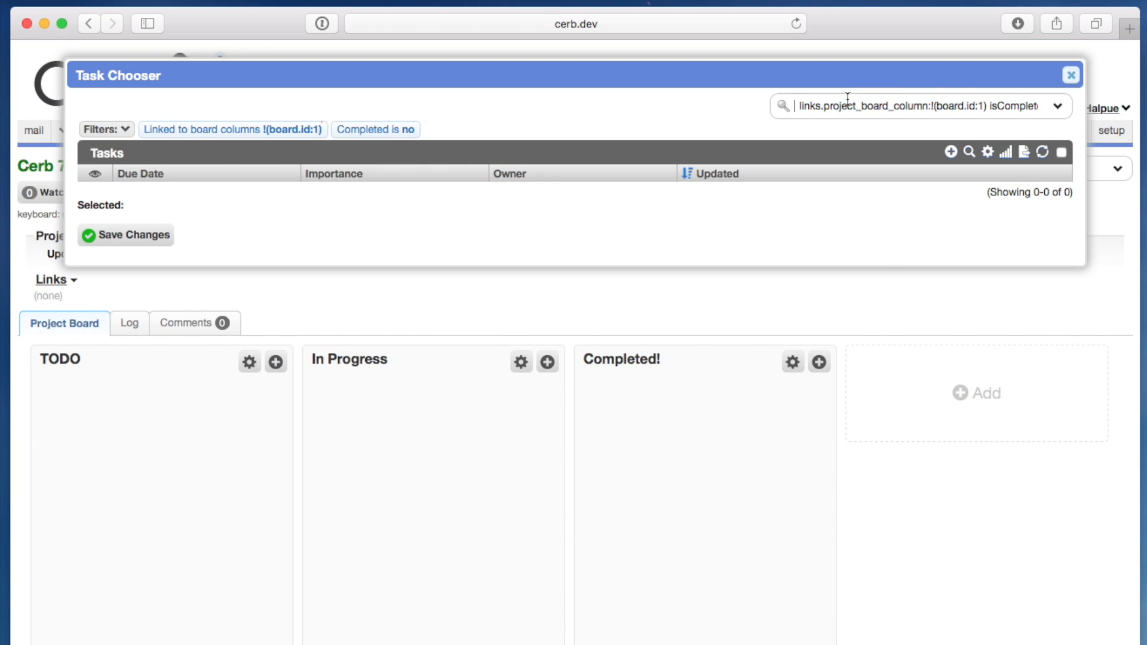
key("alt+Right")
key("alt+Right")
key("alt+Right")
key("alt+Right")
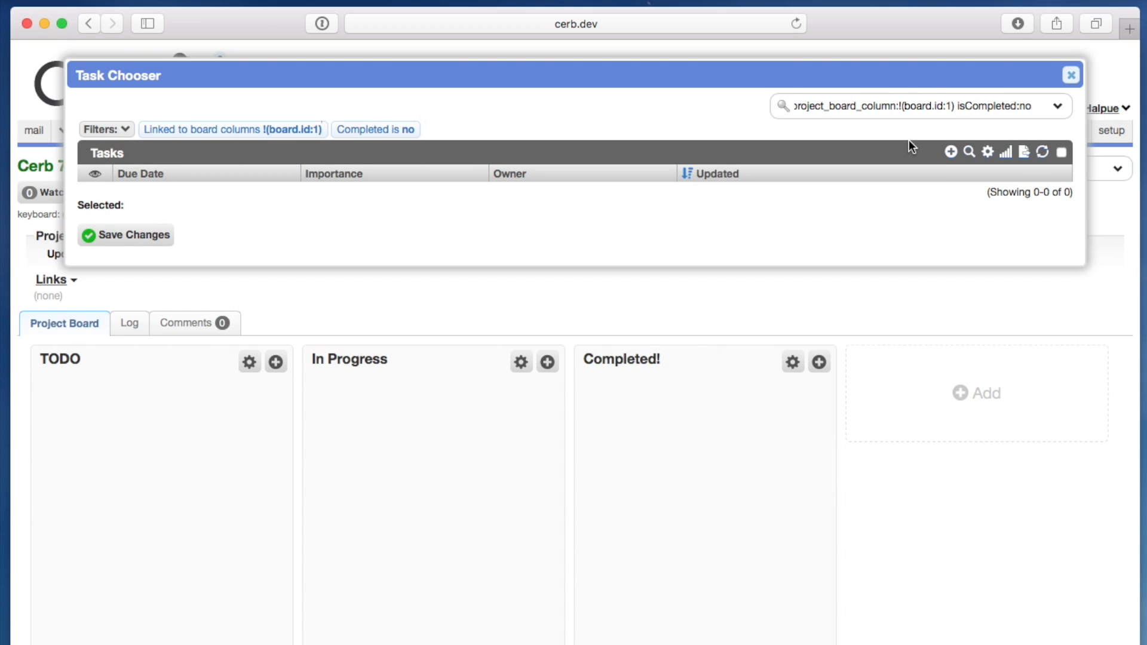
- Create an open task titled "Demonstrate Project Boards", assigned to yourself with an importance of 50
left_click(951, 152)
type("Demonstrate")
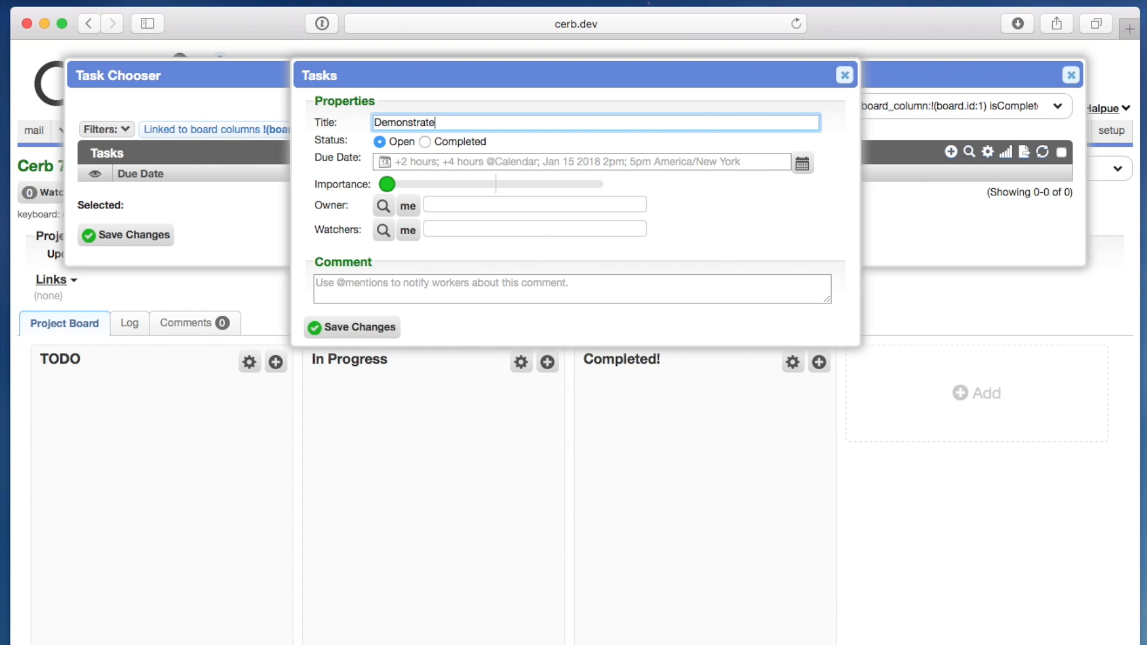
type(" Project Boards")
left_click(407, 207)
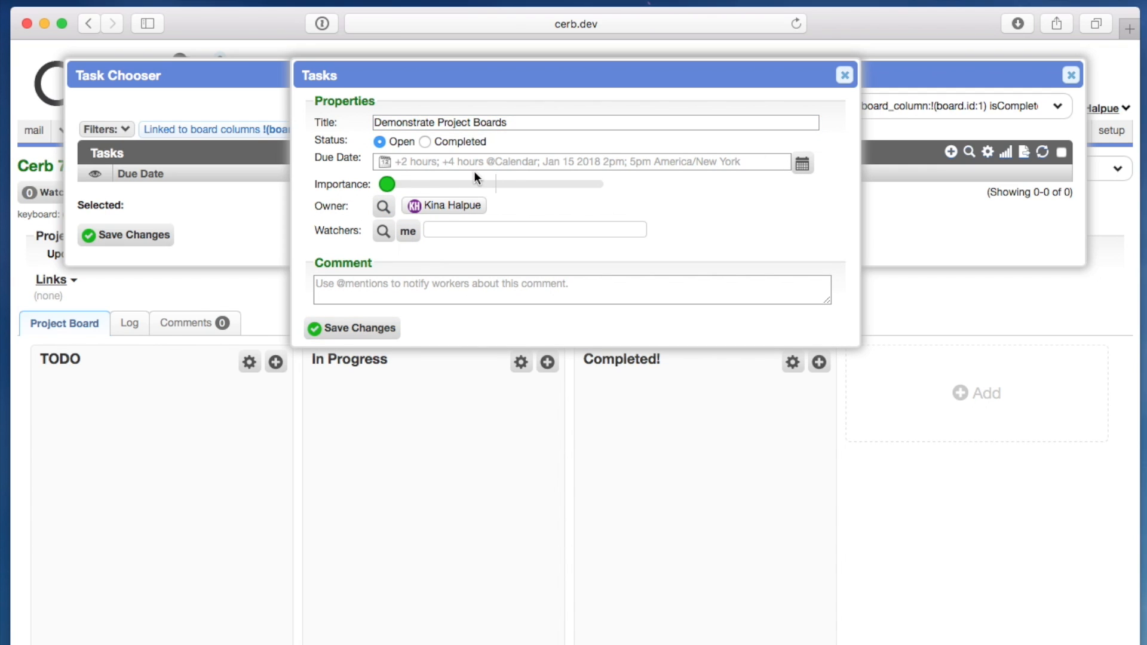
left_click(497, 184)
left_click(354, 329)
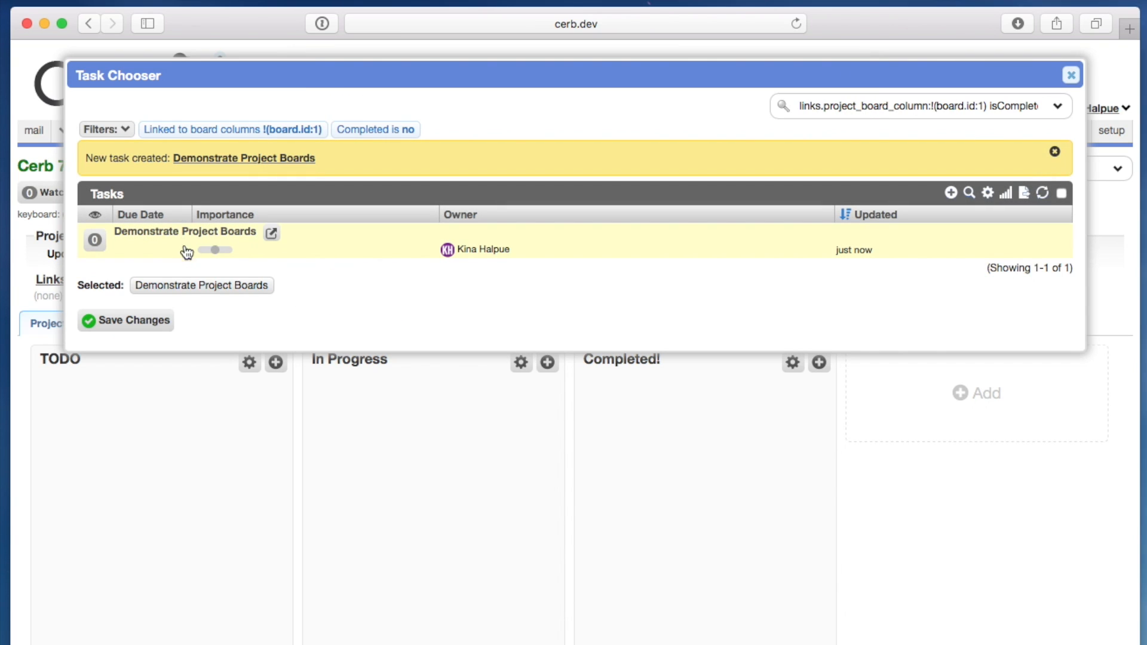
- Create a second task titled "Document the release notes for 7.4" and assign it to yourself
left_click(950, 193)
type("D")
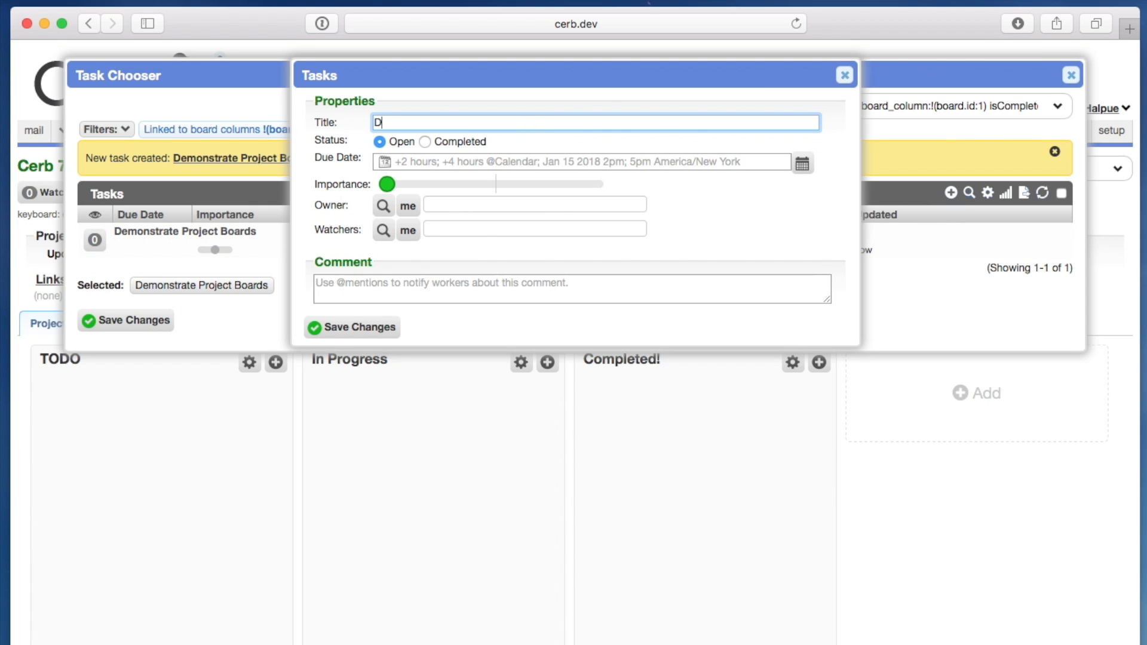
type("ocument the release n")
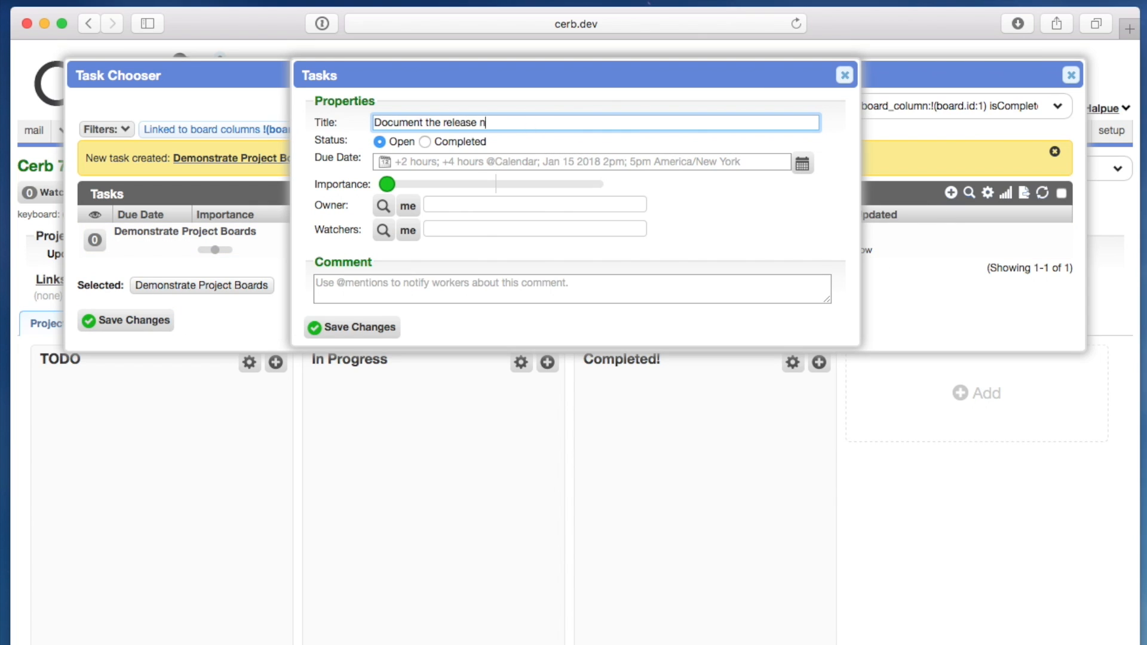
type("otes for 7.4")
left_click(409, 209)
left_click(361, 328)
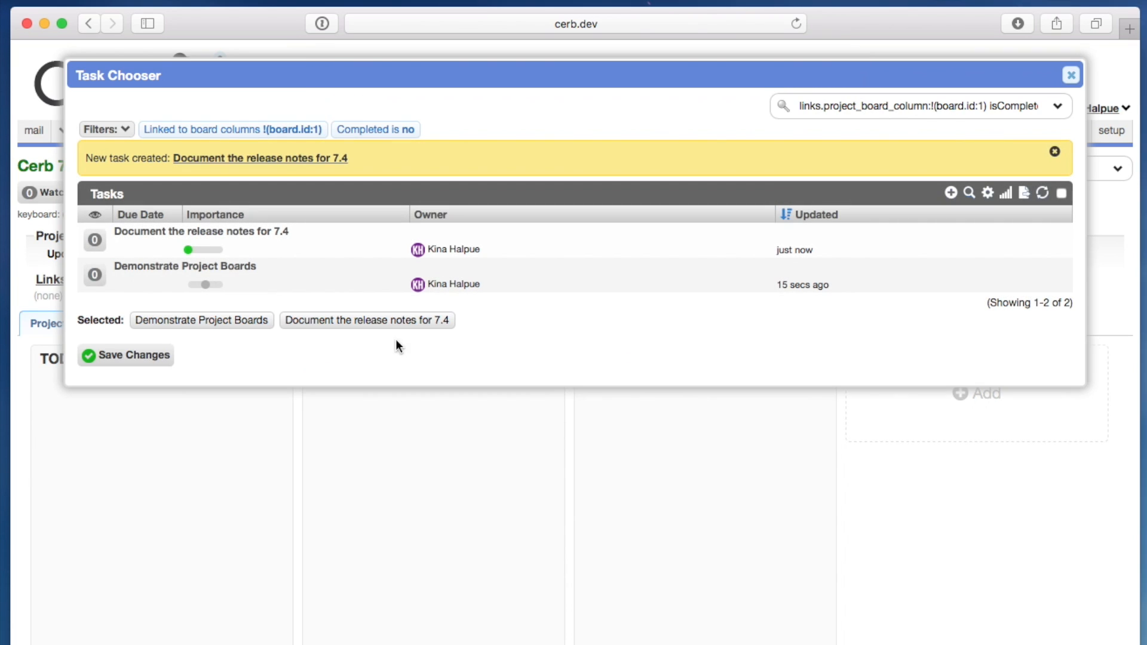
- Add both selected tasks to the TODO column and move the Demonstrate Project Boards card to In Progress
left_click(146, 361)
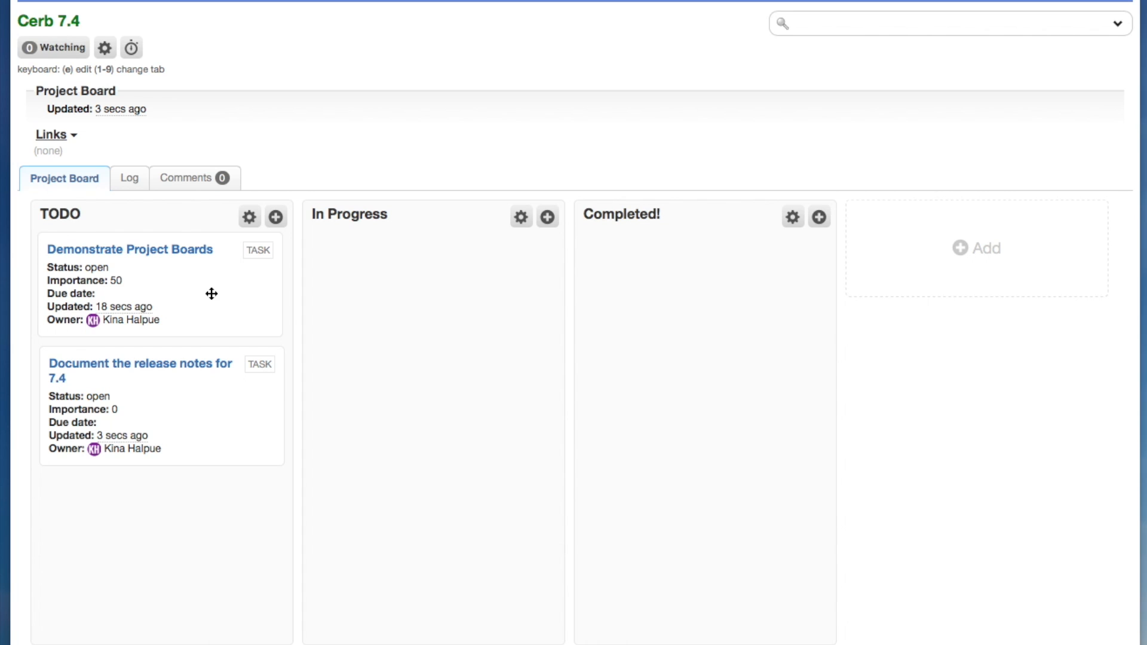
left_click_drag(212, 293, 435, 307)
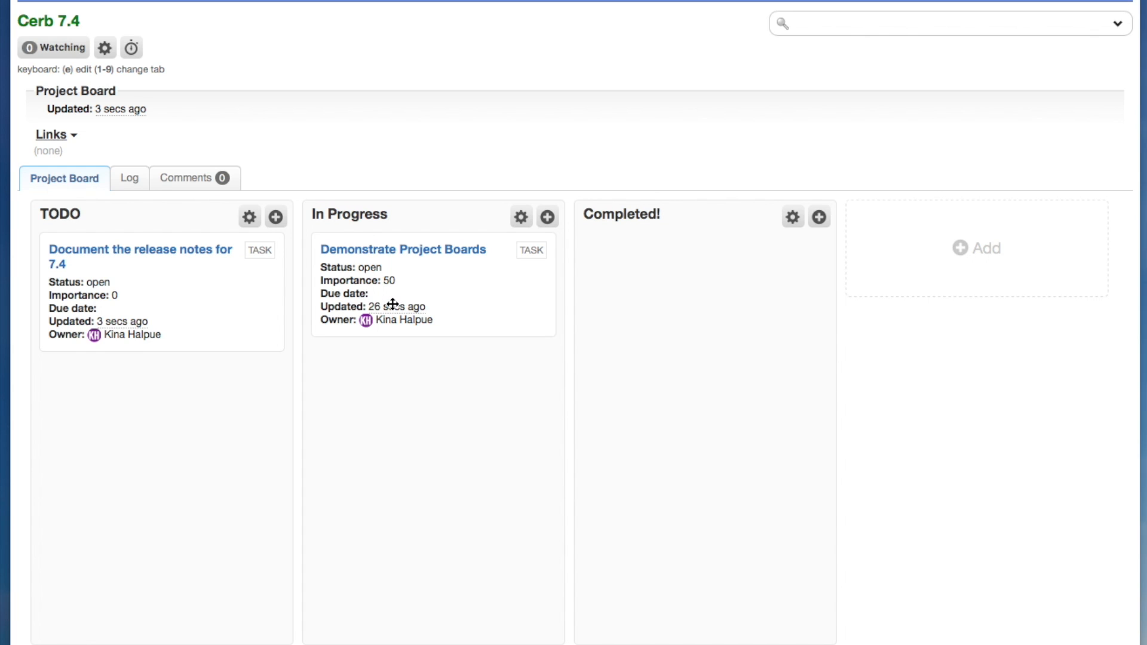
- Create a task titled "Demonstrate bot behaviors on project board cards", assign it to yourself and add it to the TODO column
left_click(276, 216)
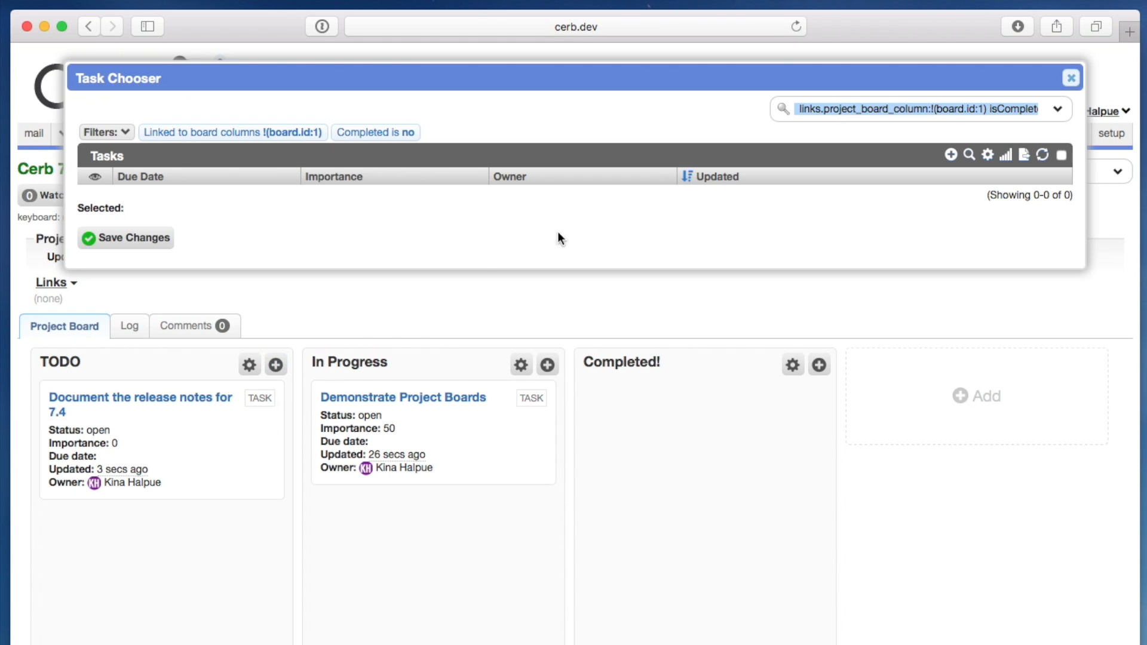
left_click(950, 155)
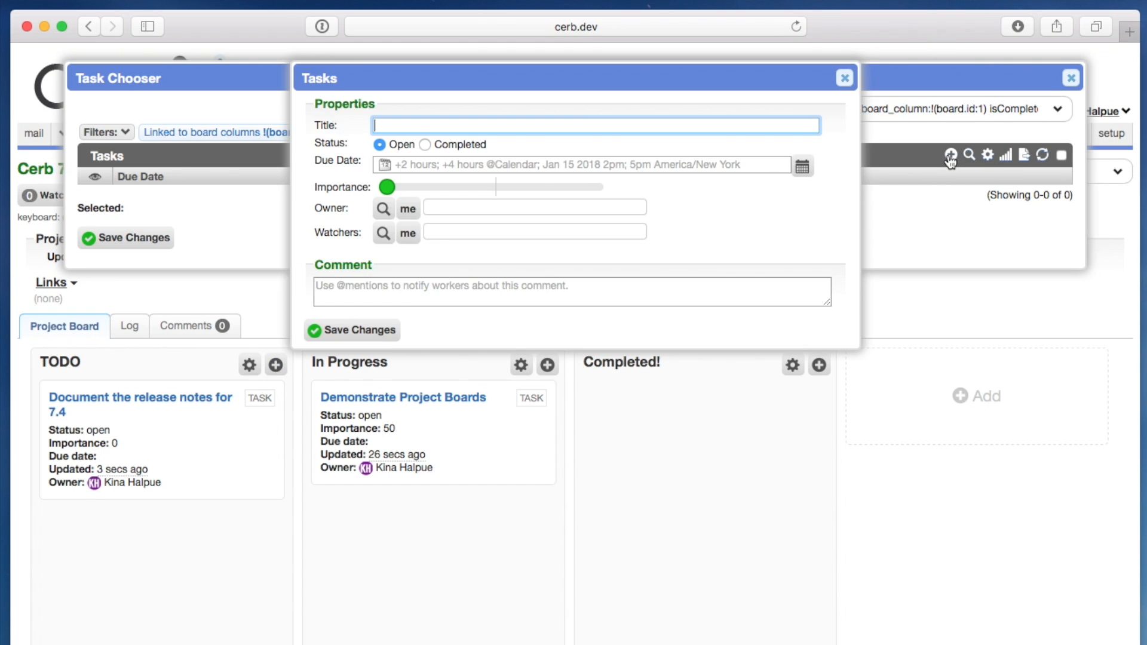
type("Demonstrate bot behaviors on project board cards")
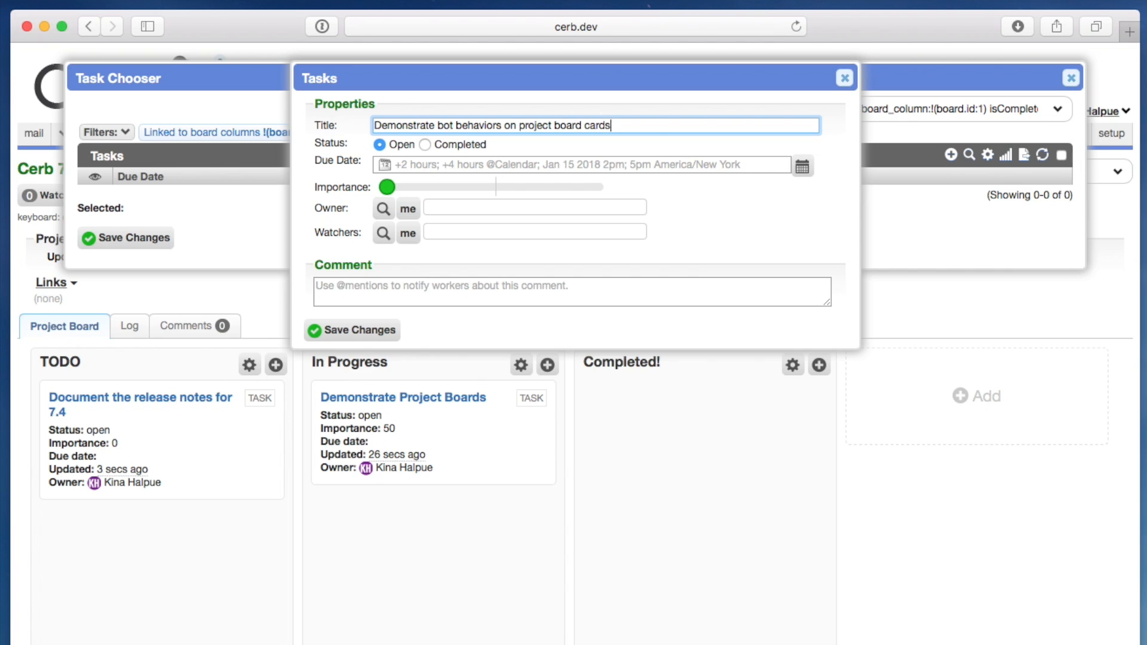
left_click(408, 209)
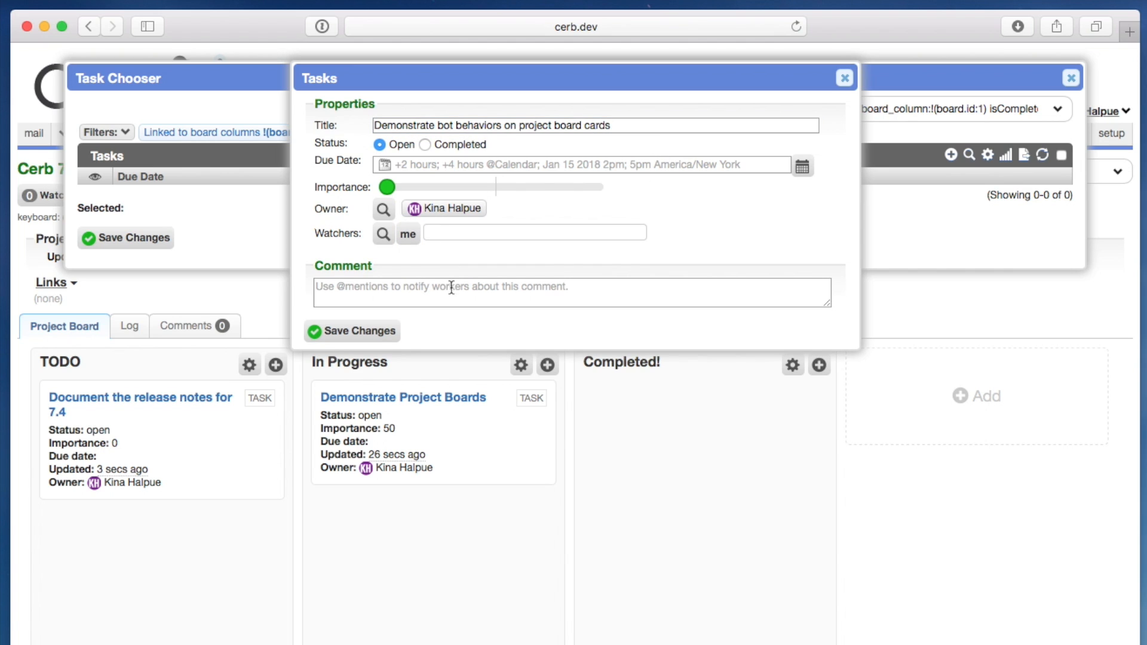
left_click(366, 332)
left_click(129, 328)
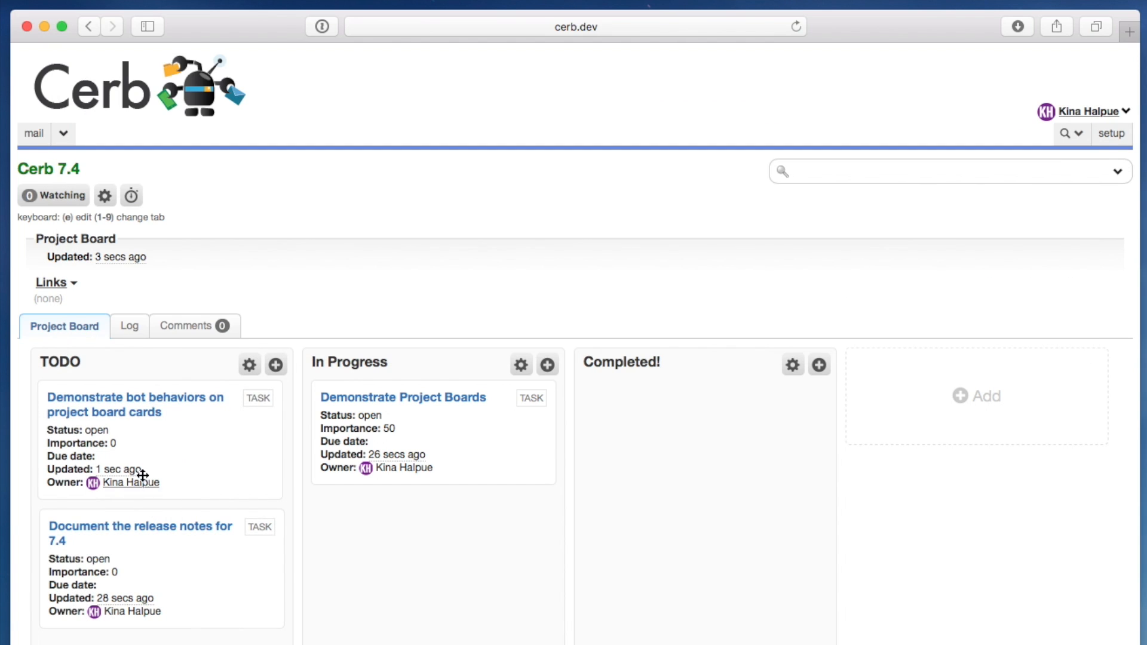
- From the Completed! column's behavior settings, create an enabled bot named "Project Bot" owned by Cerb
left_click(792, 365)
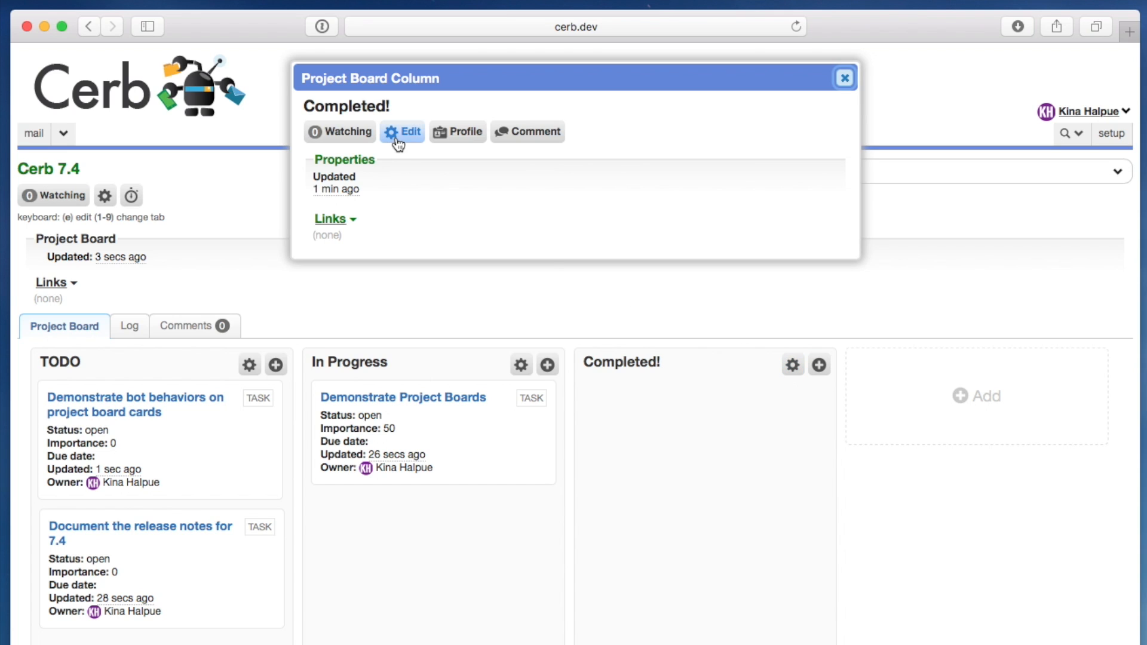
left_click(396, 143)
left_click(350, 188)
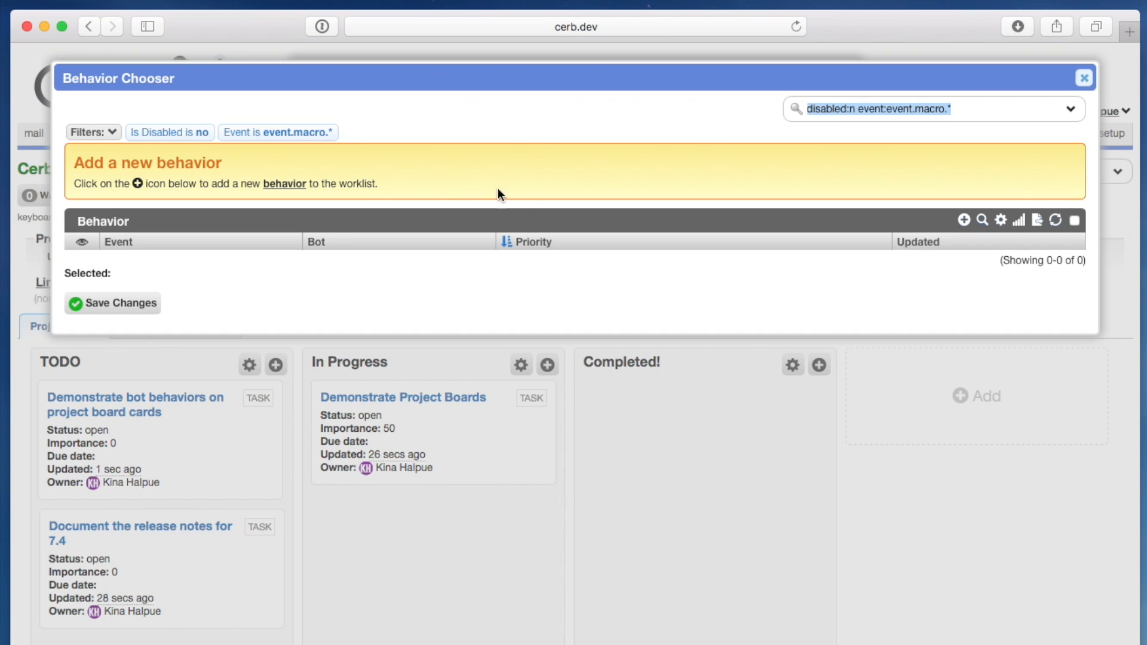
left_click(963, 220)
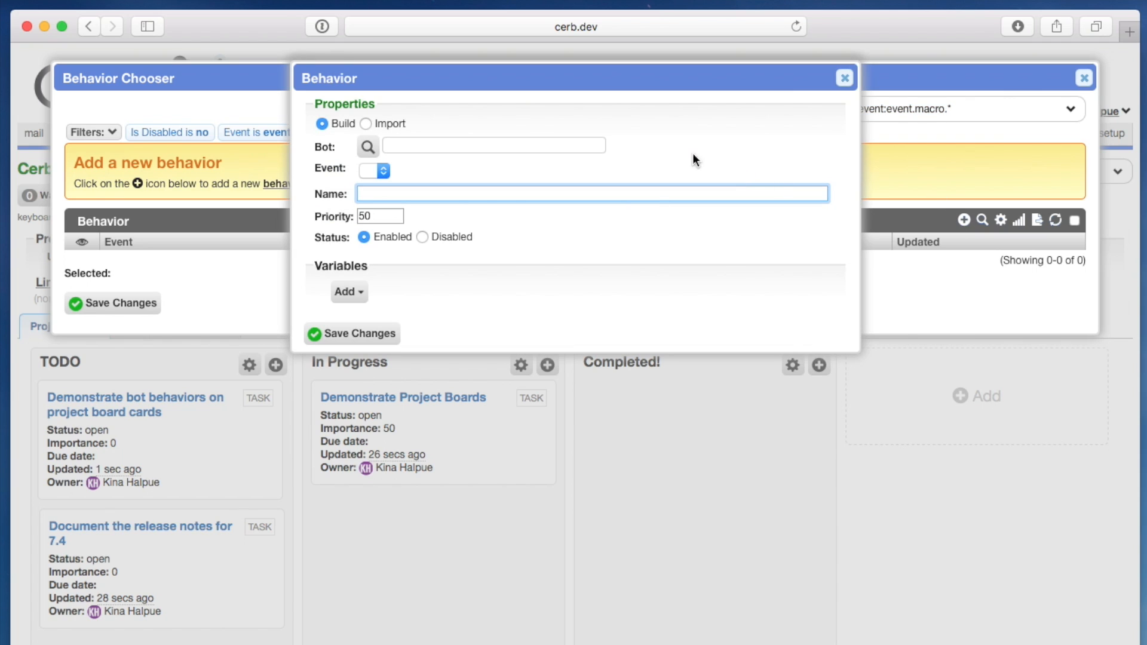
left_click(368, 147)
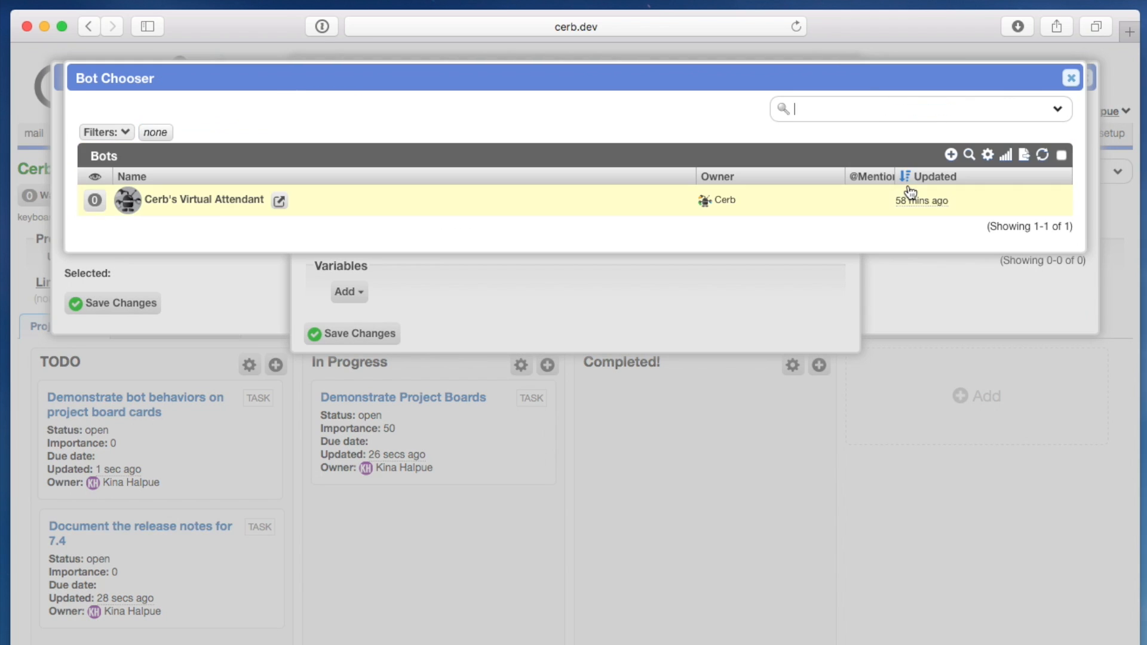
left_click(951, 155)
type("Pr")
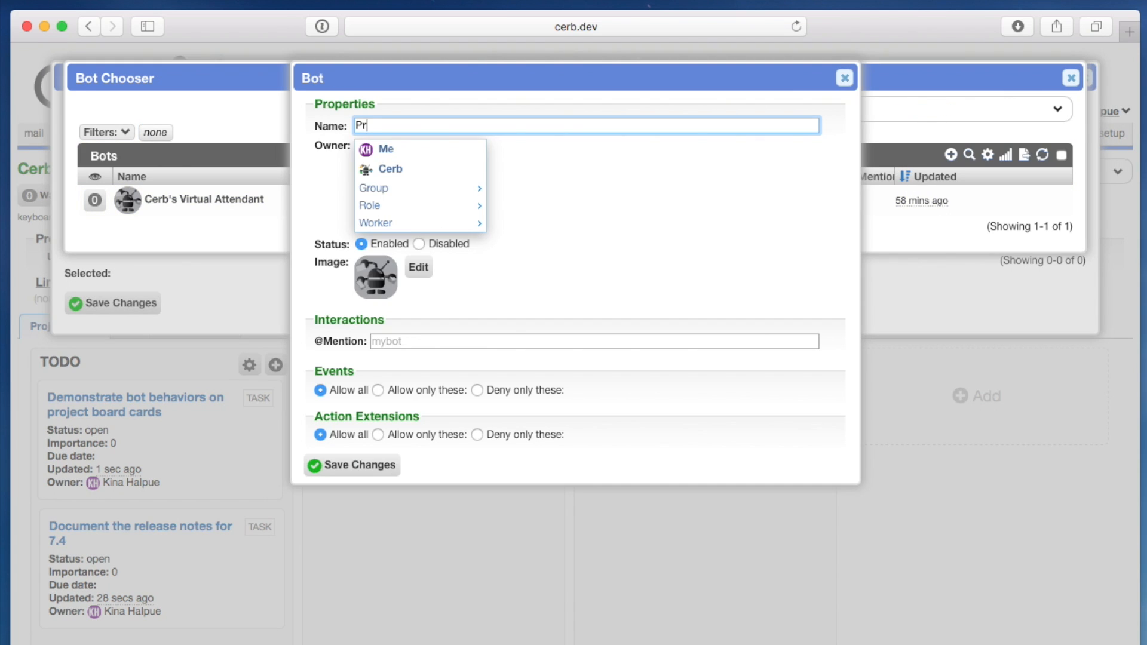
type("oject Bot")
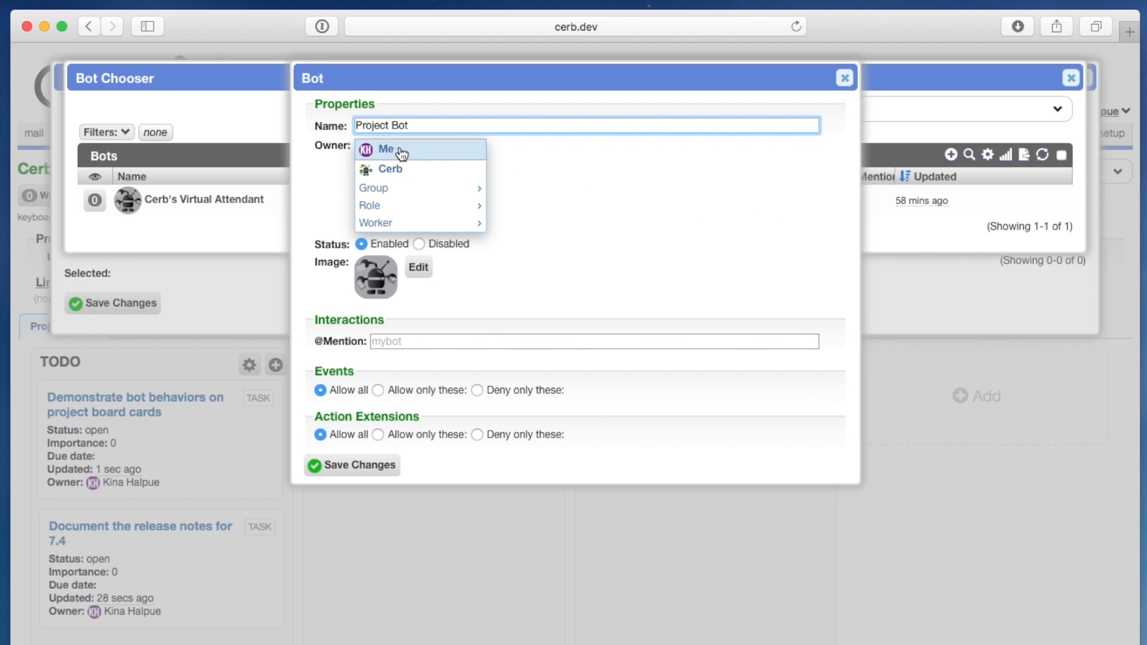
left_click(389, 169)
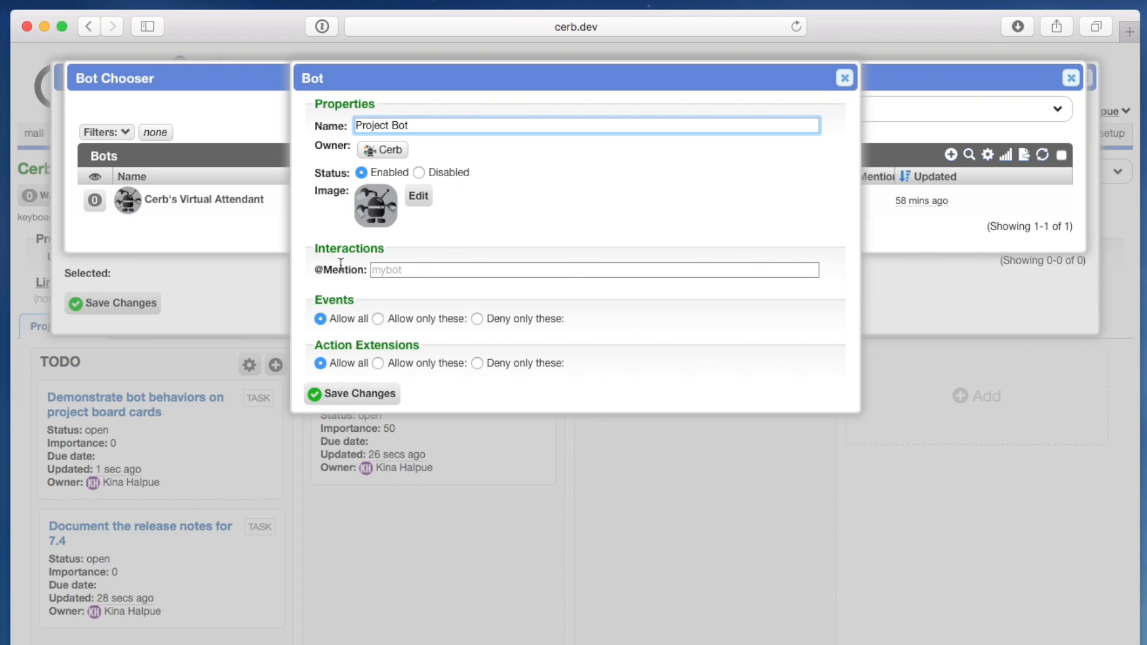
left_click(377, 394)
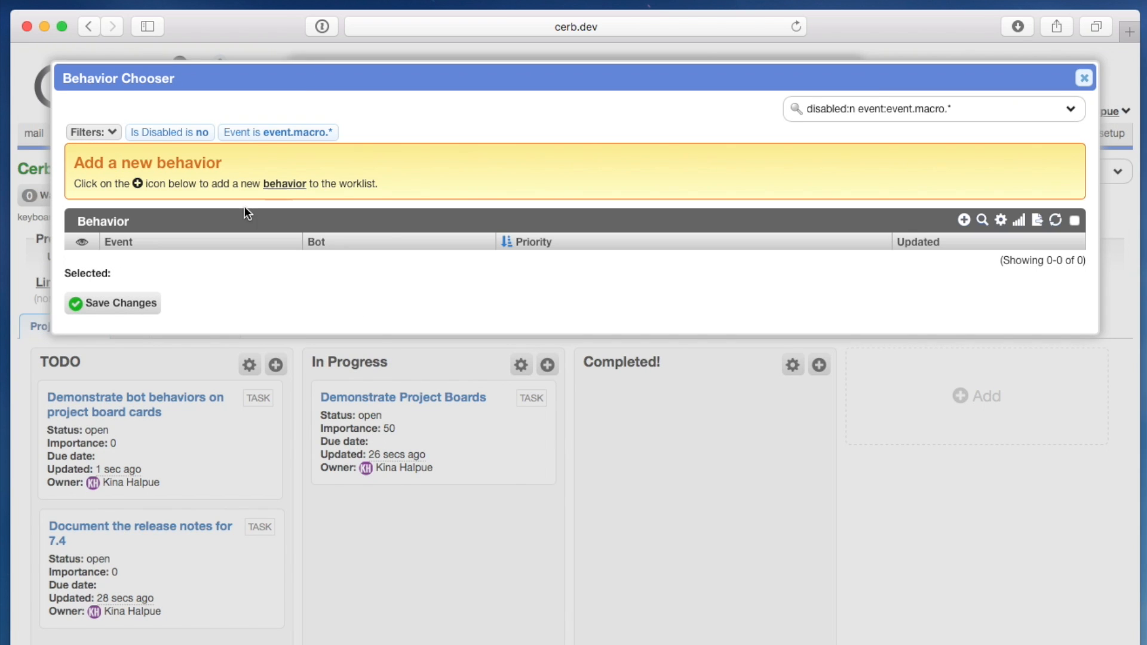
- Create a "Close task" behavior for Project Bot on the Custom task behavior event, visible only to bots
left_click(964, 220)
left_click(451, 145)
type("Proj")
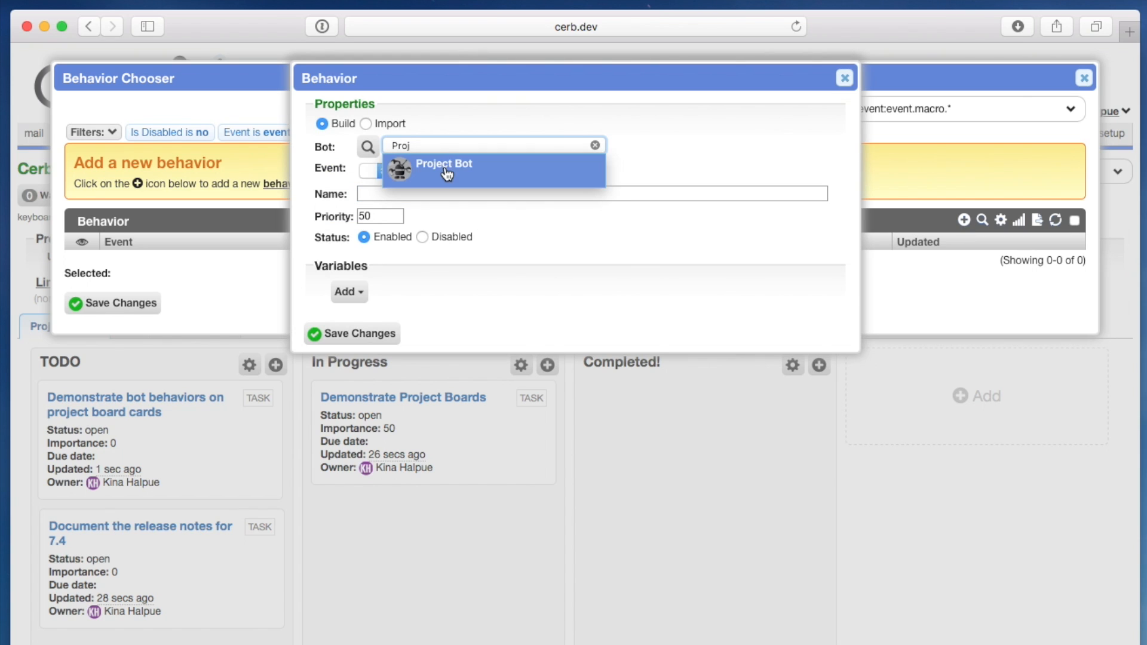
left_click(450, 169)
left_click(391, 172)
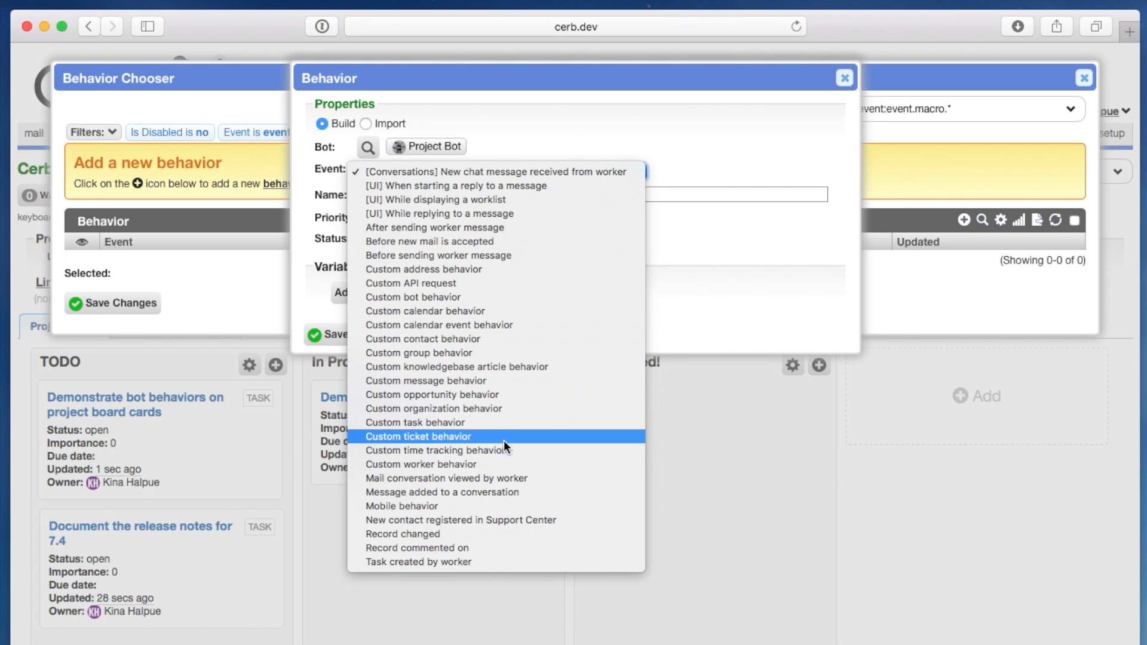
left_click(485, 424)
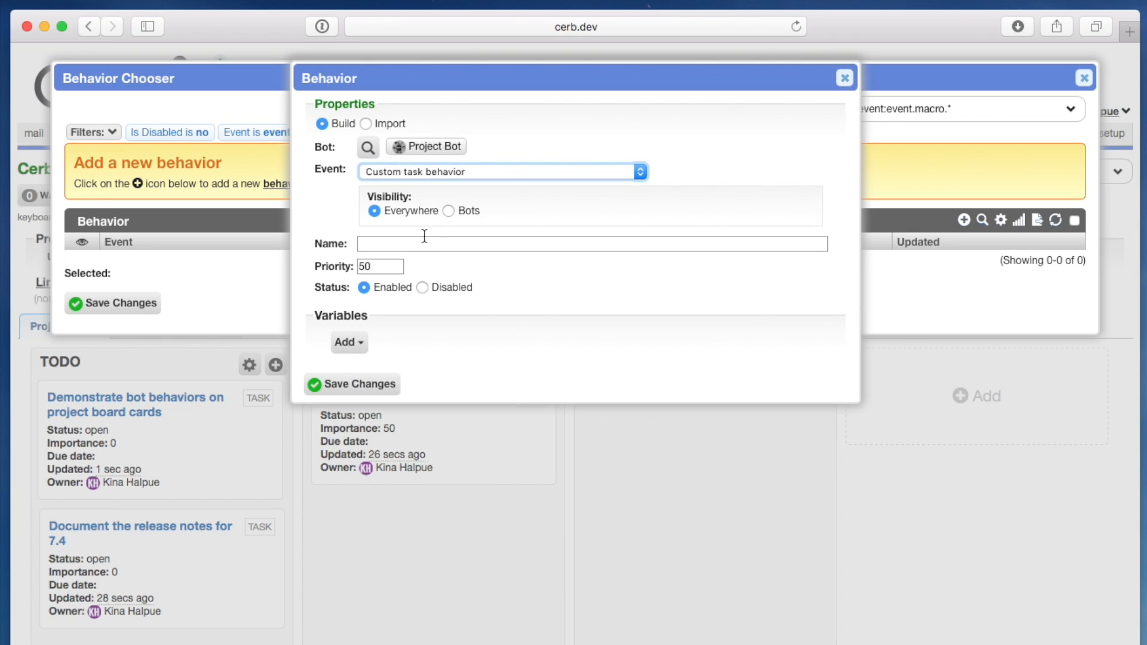
left_click(461, 211)
left_click(448, 244)
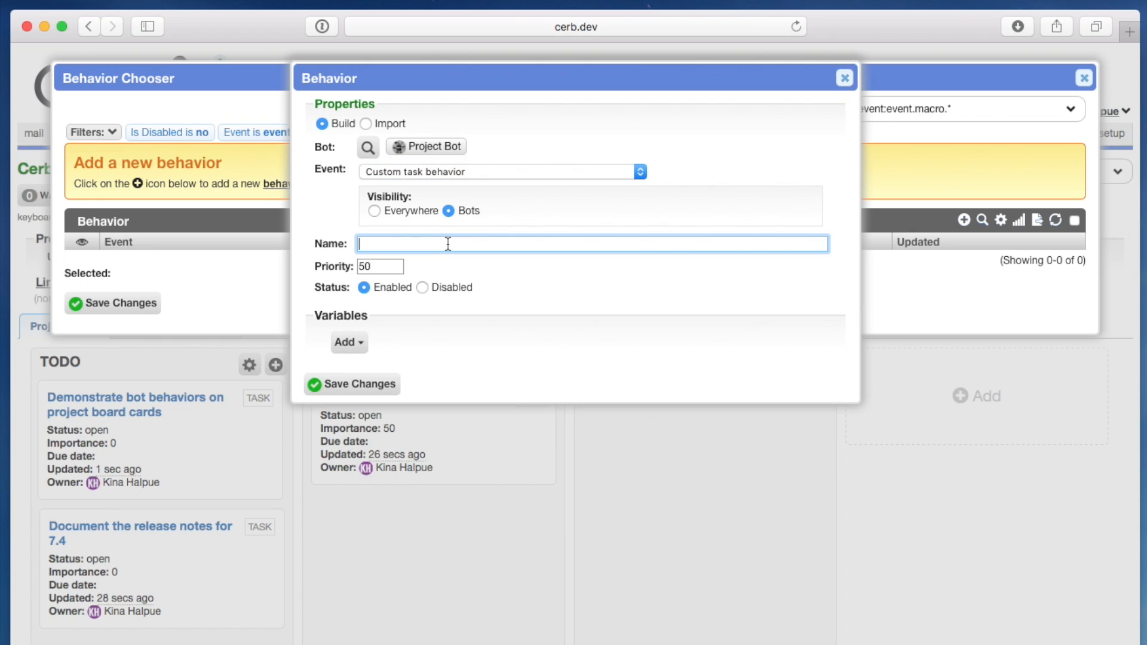
type("Close task")
left_click(361, 386)
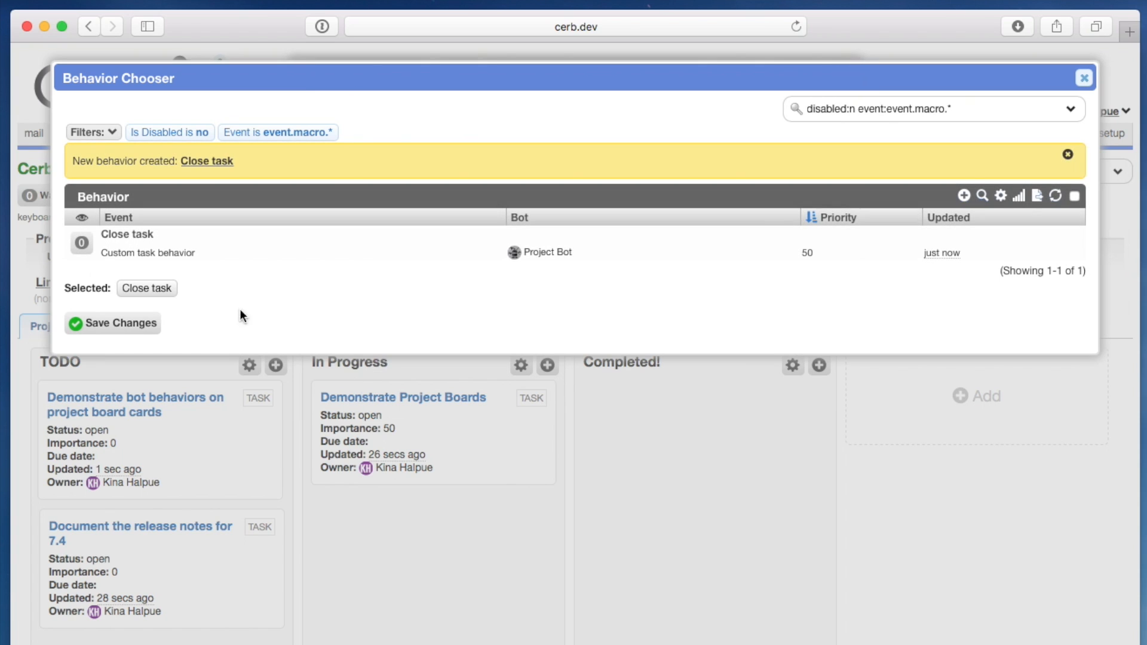
- Add a live action titled "Close the task" to the Close task behavior that sets the task status to Completed
left_click(170, 236)
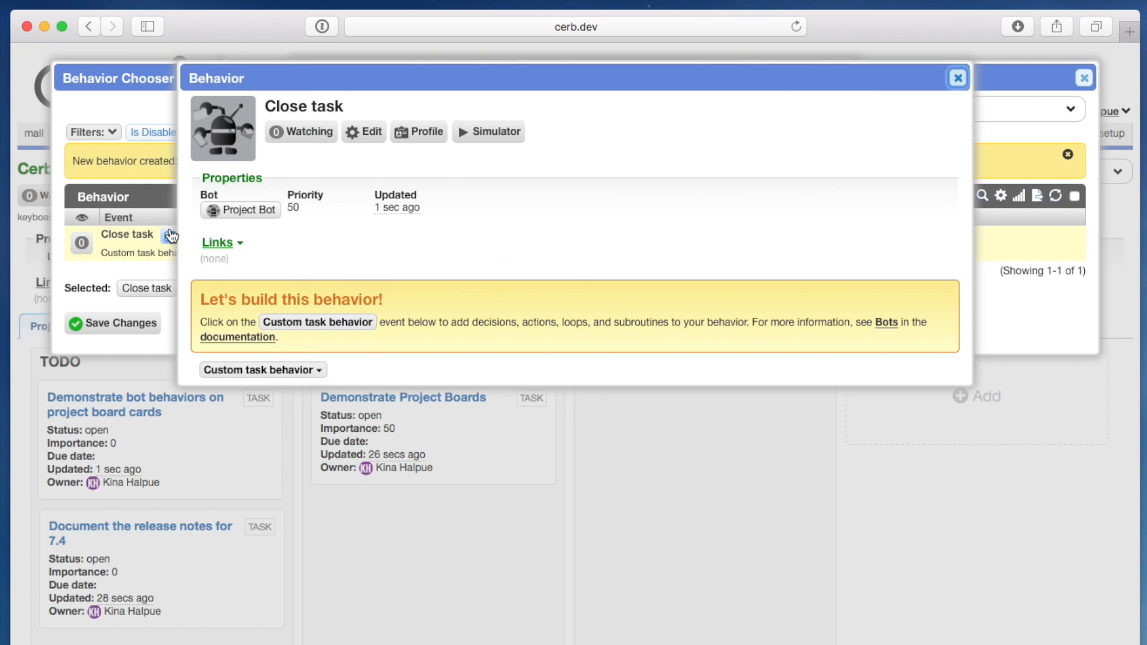
left_click(242, 372)
left_click(307, 494)
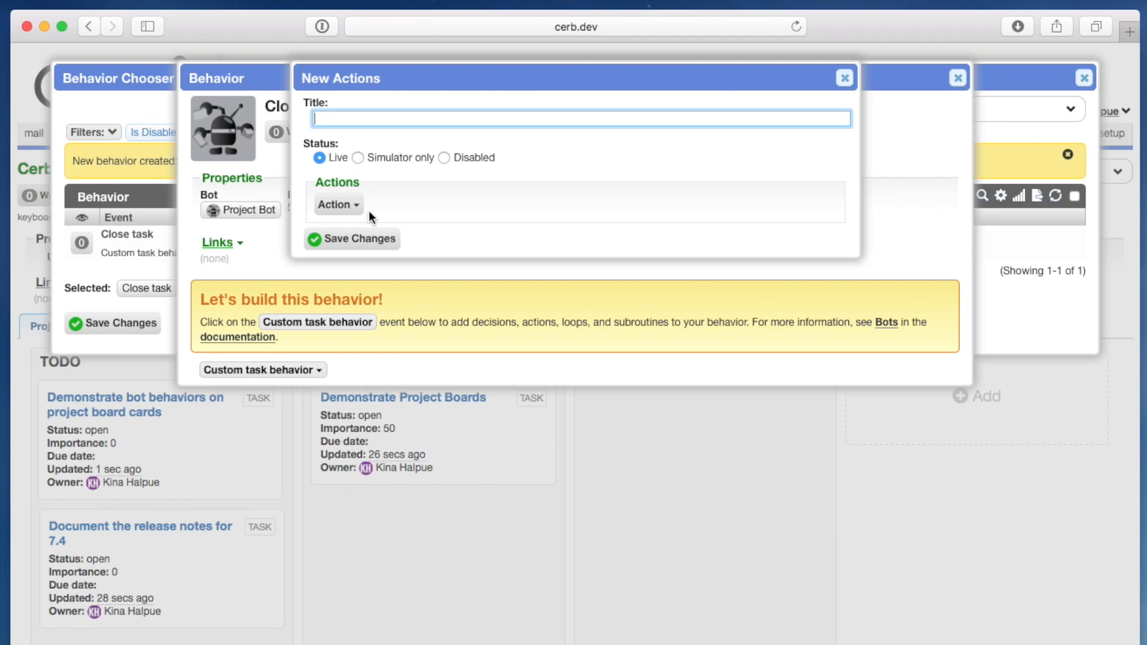
type("Close the task")
key("Tab")
left_click(334, 204)
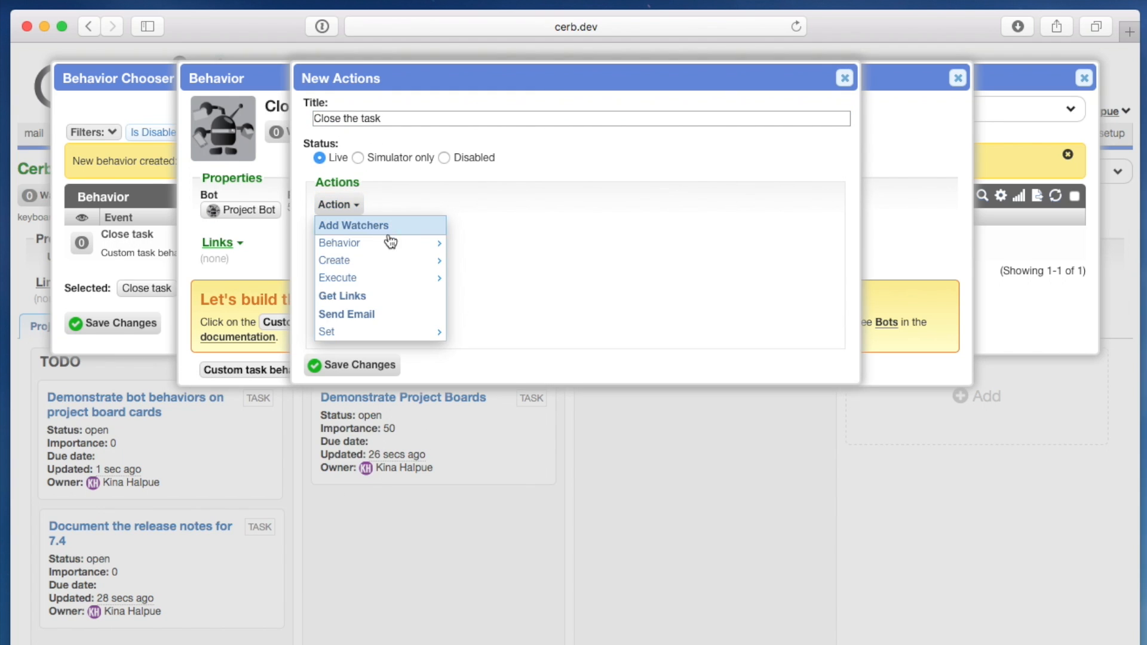
mouse_move(397, 258)
mouse_move(397, 331)
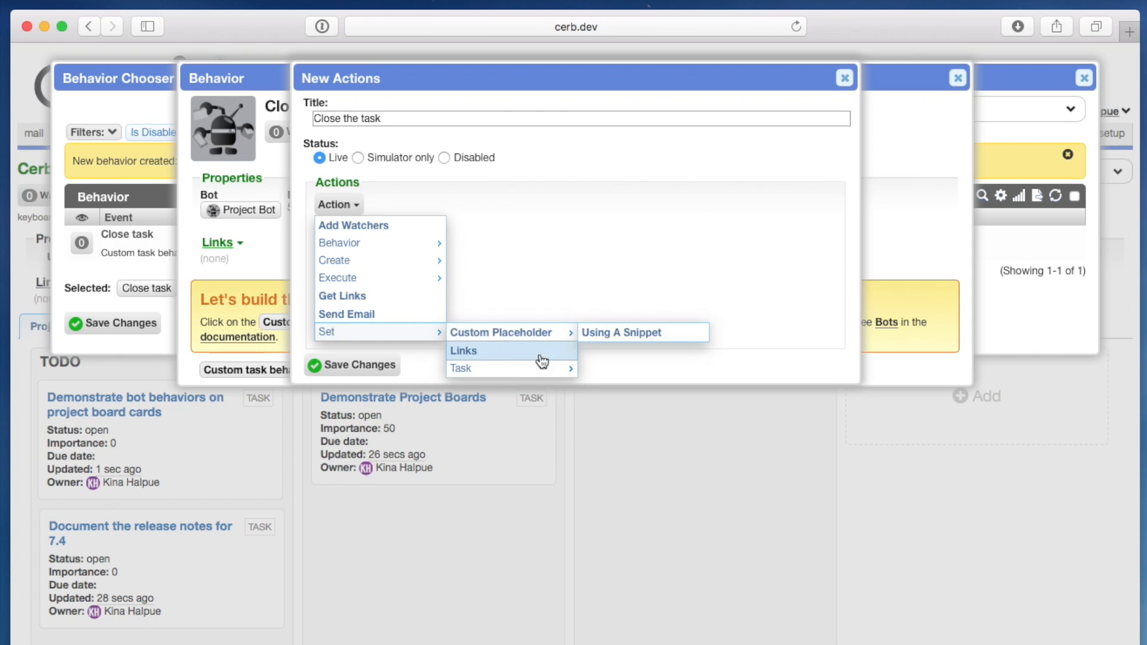
mouse_move(547, 369)
left_click(645, 424)
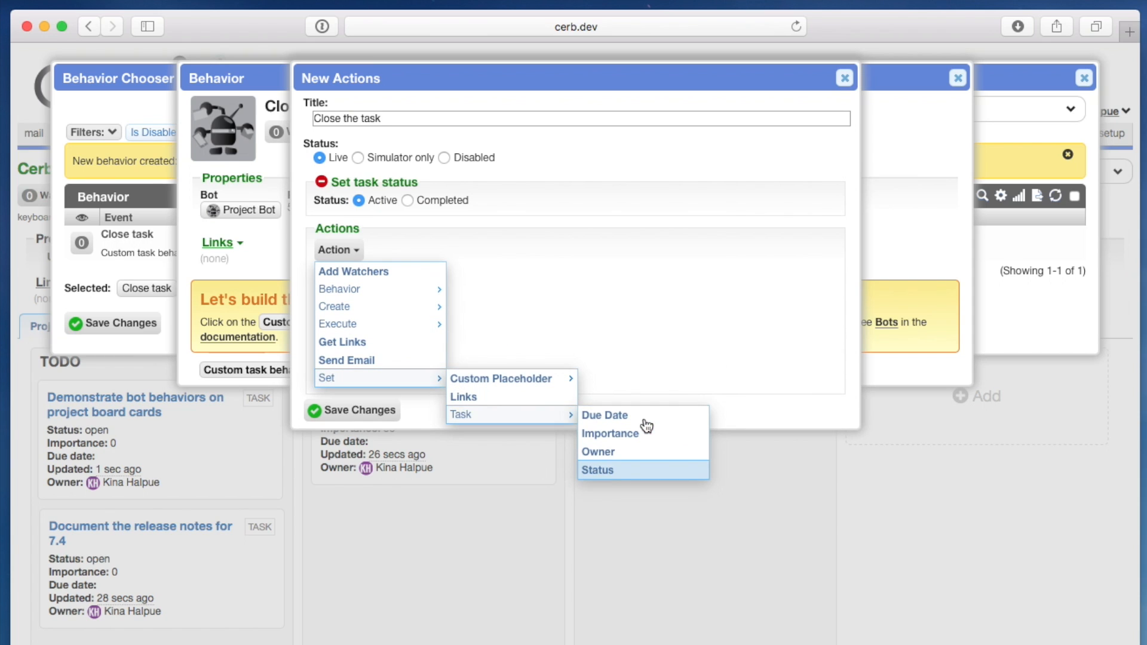
left_click(447, 201)
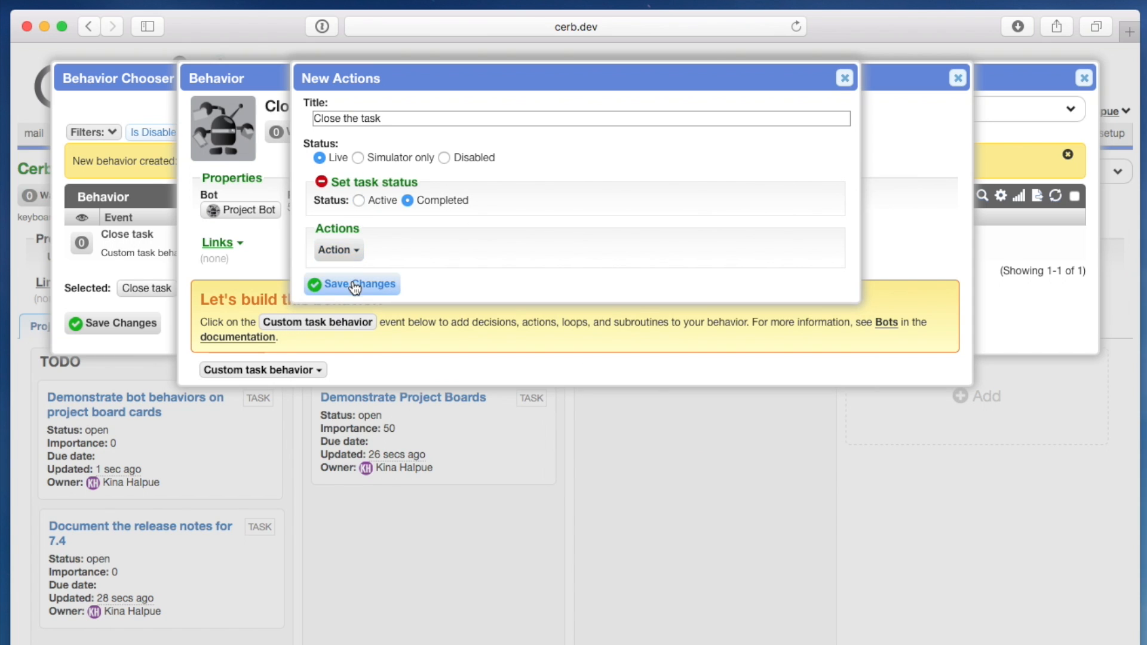
left_click(357, 287)
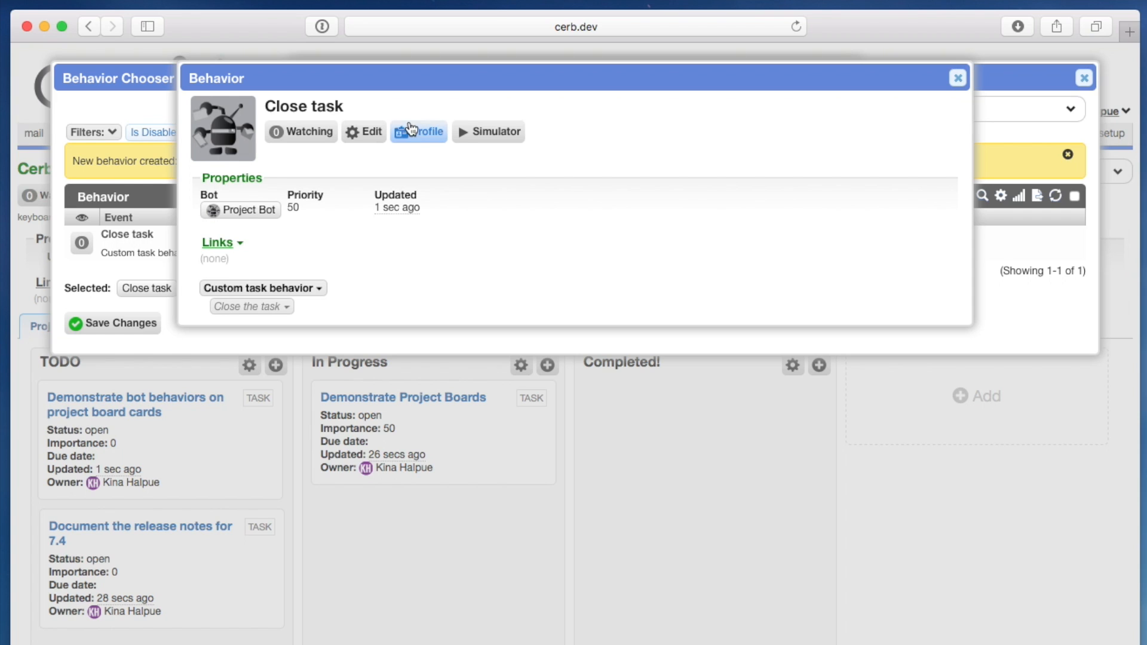
left_click(957, 78)
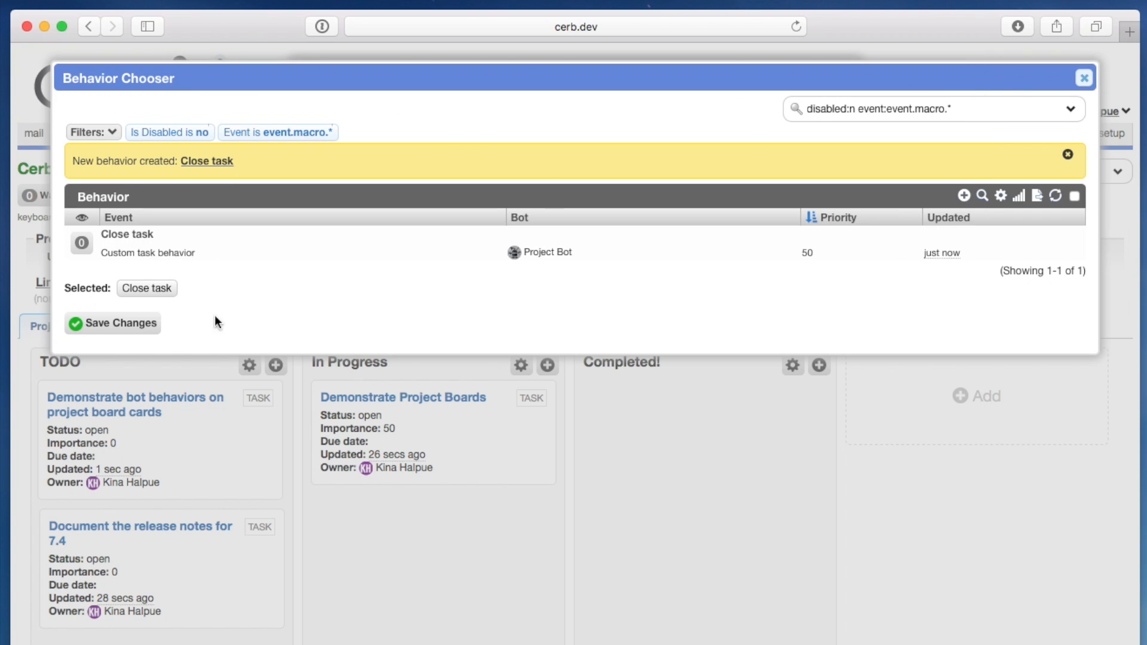
- Attach the Close task behavior to the Completed! column and save the column
left_click(90, 323)
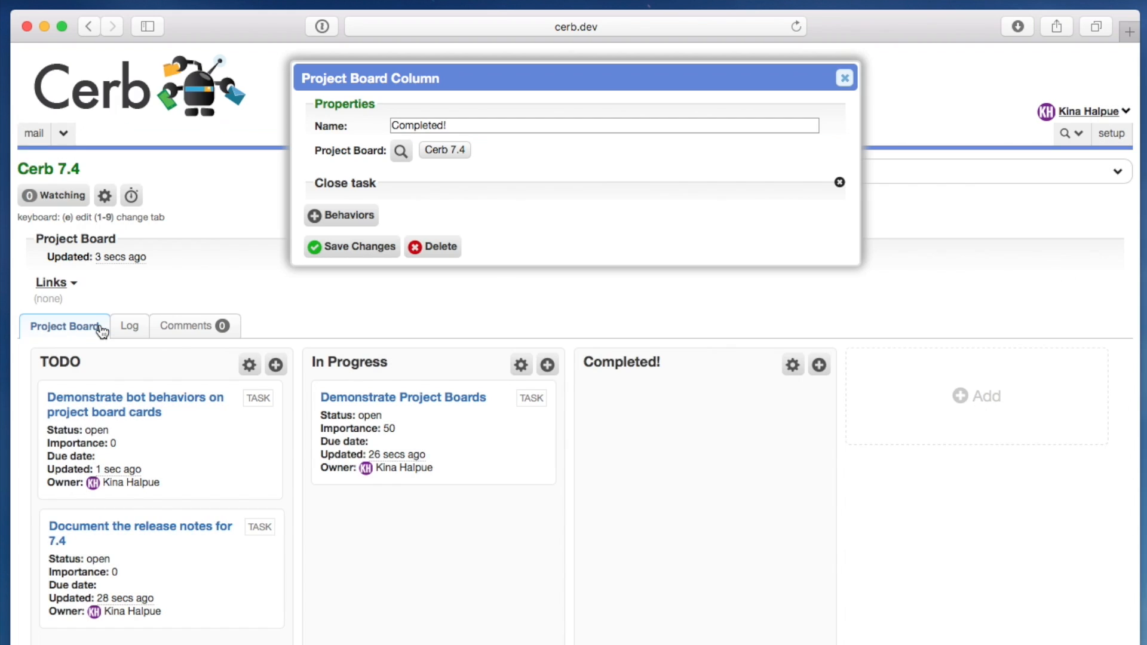
left_click(354, 184)
key("Escape")
left_click(478, 127)
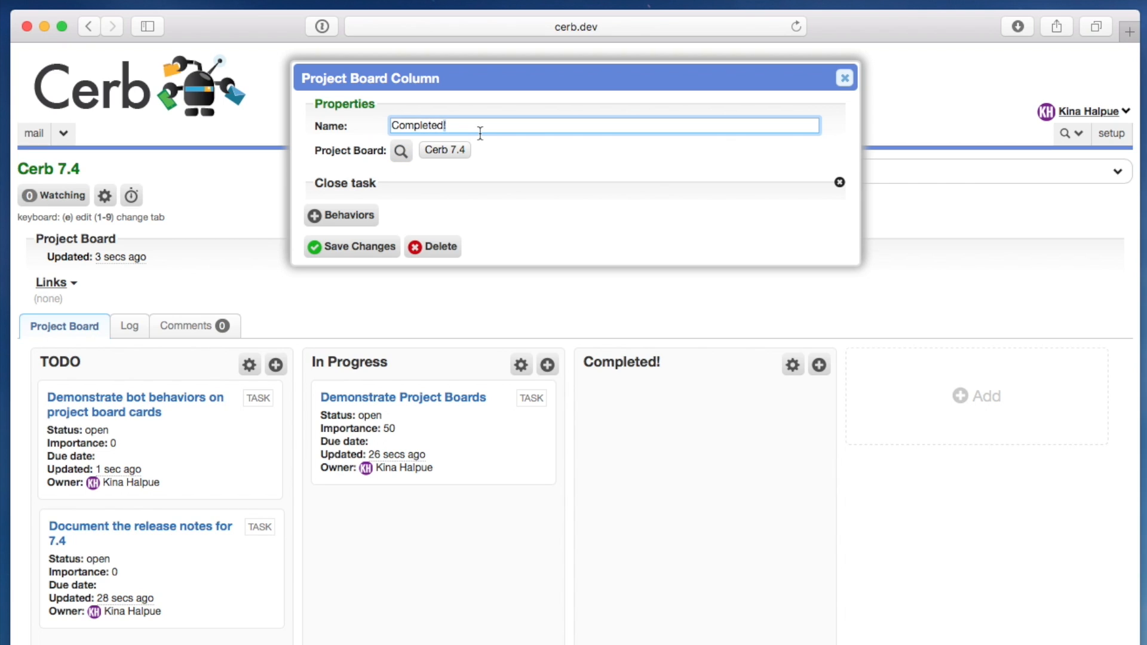
left_click(521, 147)
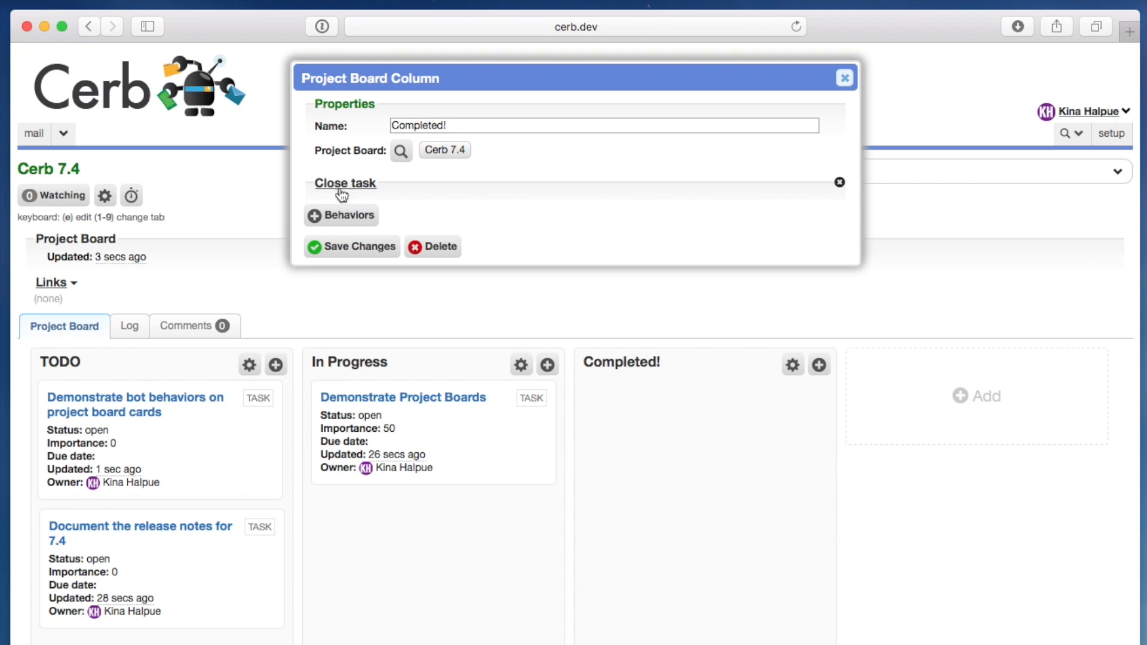
left_click(378, 255)
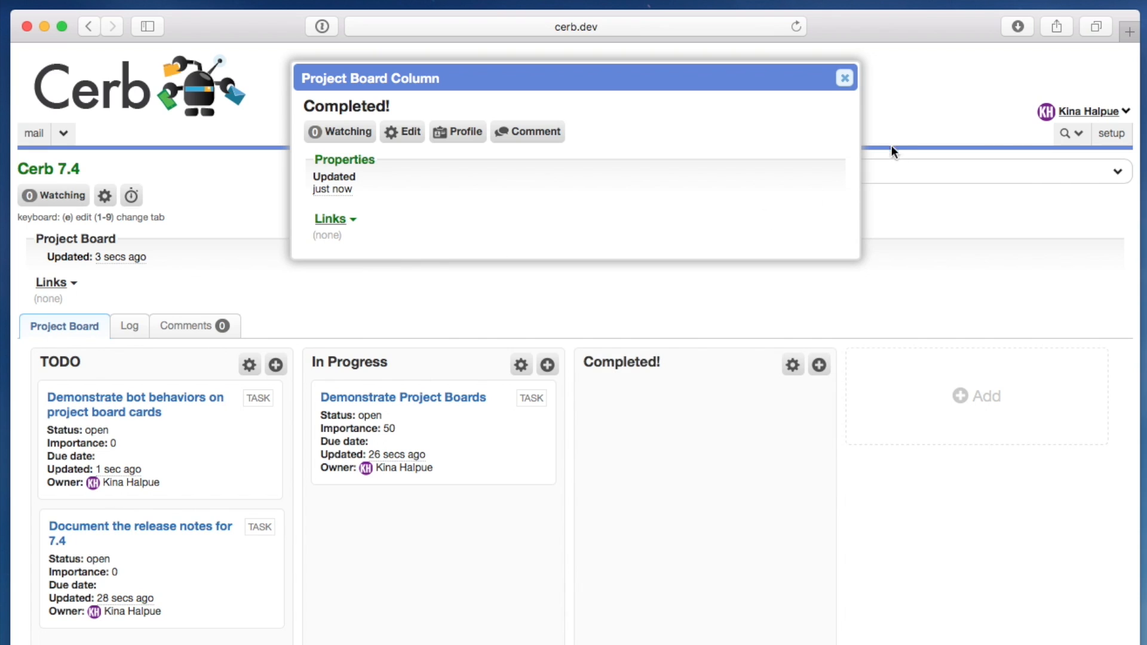
left_click(846, 84)
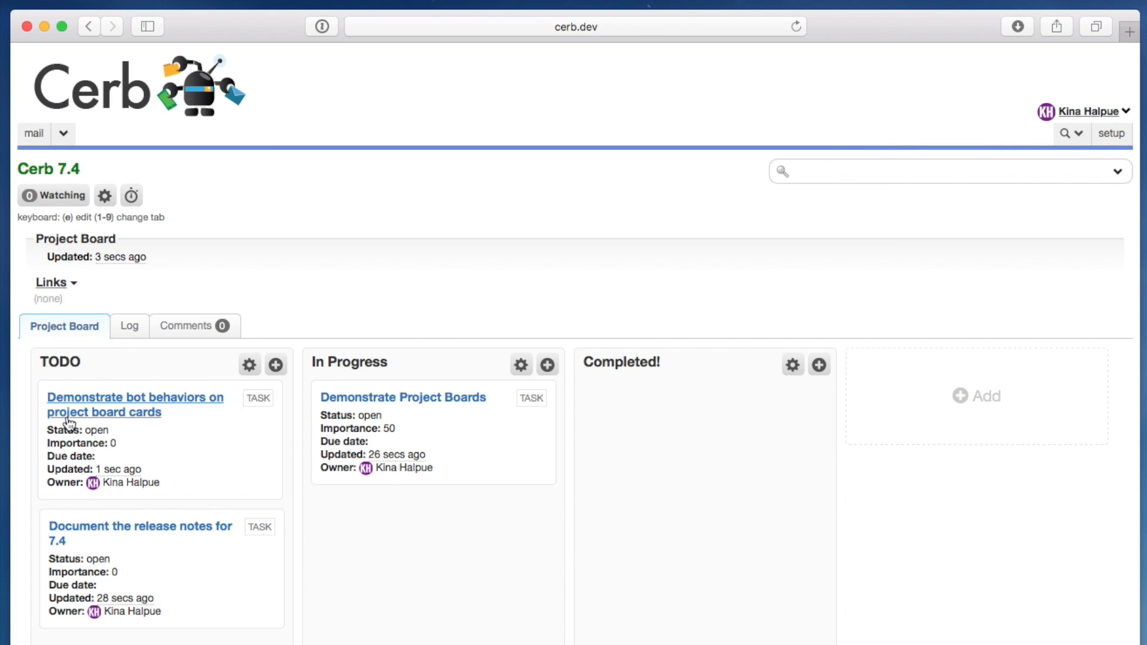
- Move the "Demonstrate bot behaviors on project board cards" card to In Progress, and from there to Completed!
left_click_drag(199, 441, 461, 448)
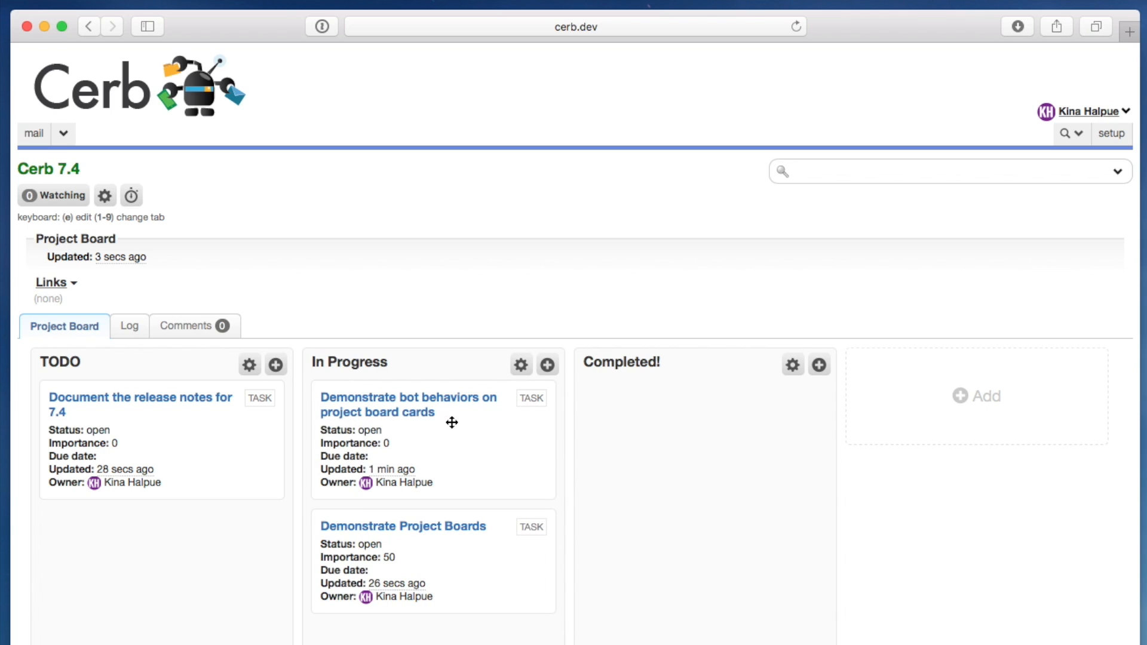
left_click_drag(452, 424, 711, 431)
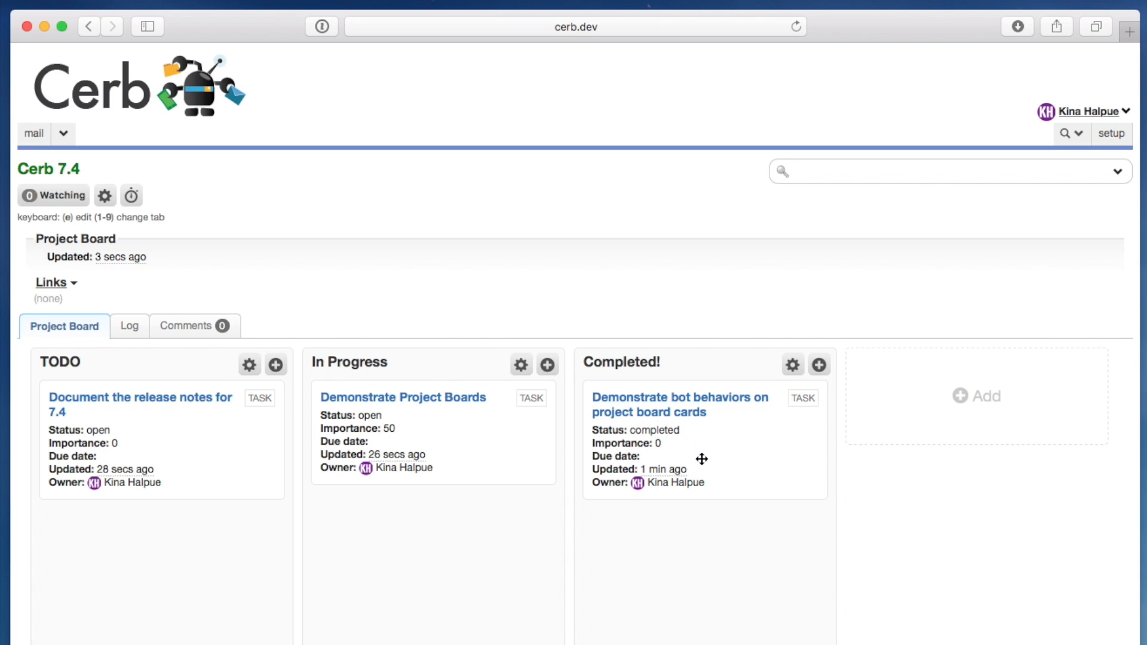
- Give the board's Task cards a custom template showing a green glyphicons-circle-ok icon and "Completed!" at 120% font size if is_completed, and save the board
left_click(103, 197)
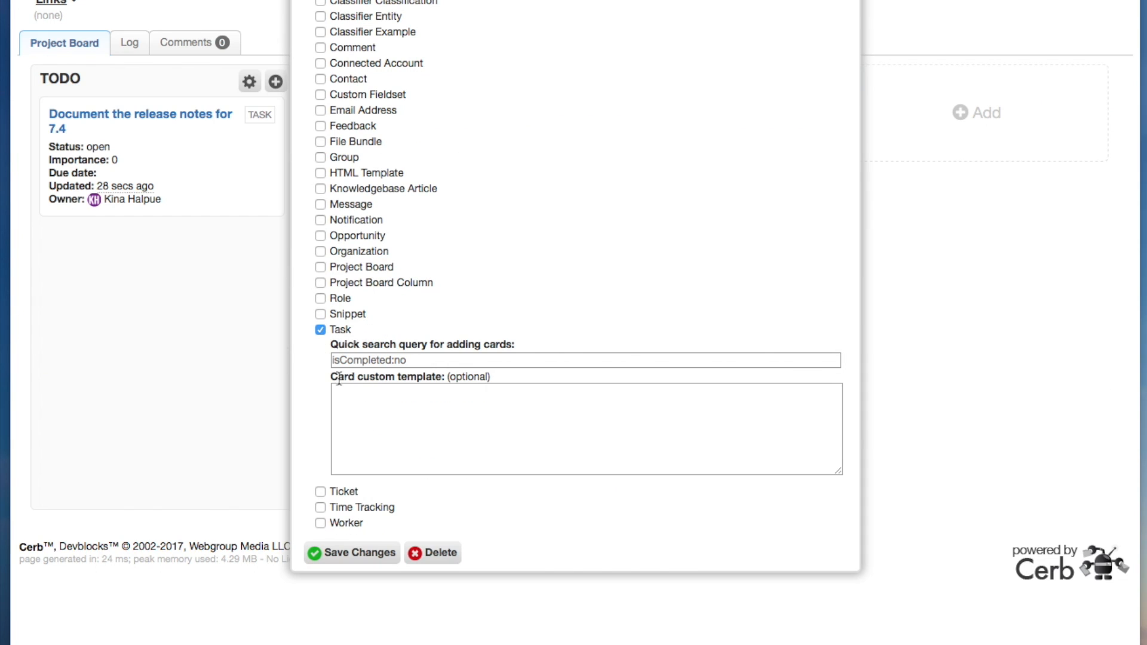
left_click(482, 415)
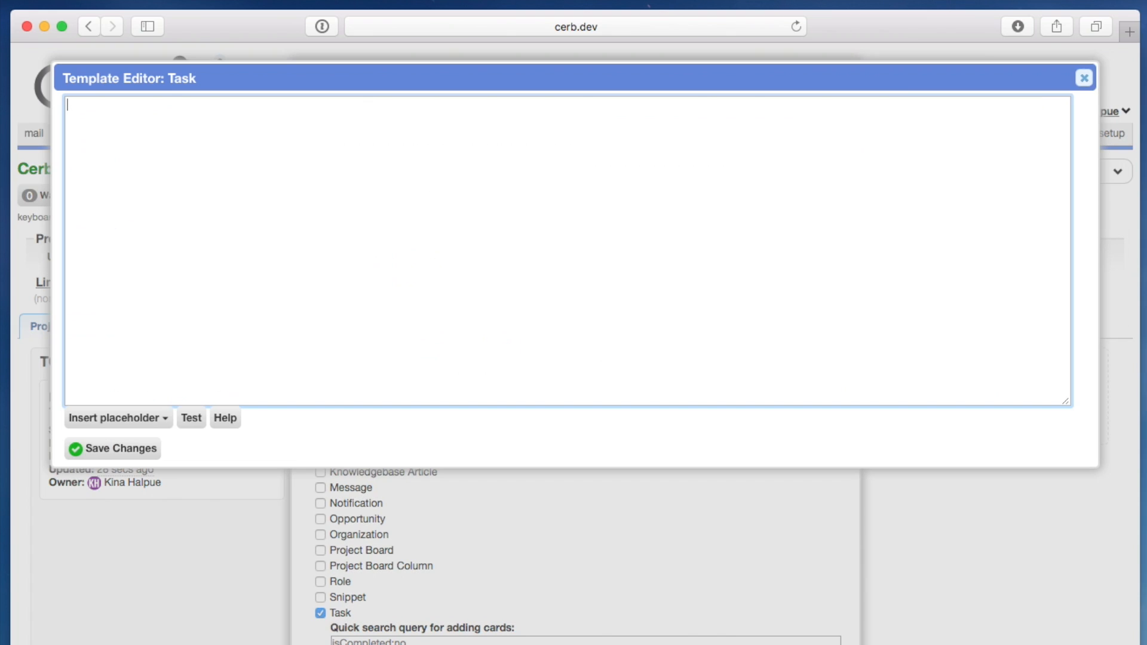
type("{% if is_completed %}  <div style=\"font-size:120%;\"> <span class=\"glyphicons glyphicons-circle-ok\" style=\"color:rgb(0,150,0);\"></span> Completed! </div>  {% endif %}")
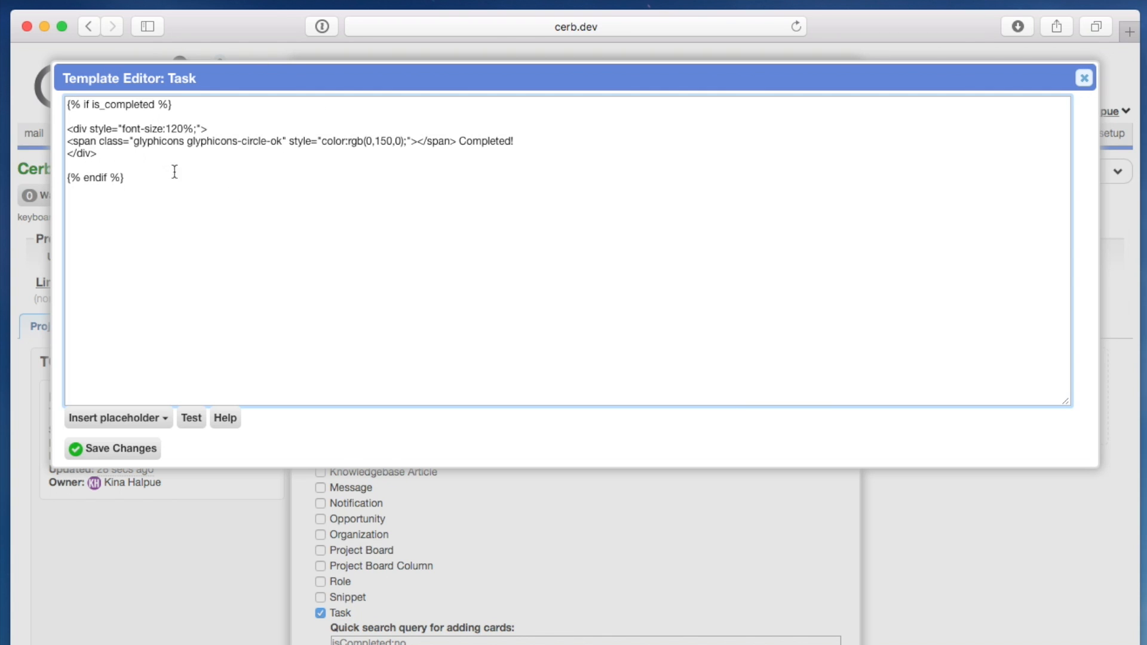
left_click(131, 418)
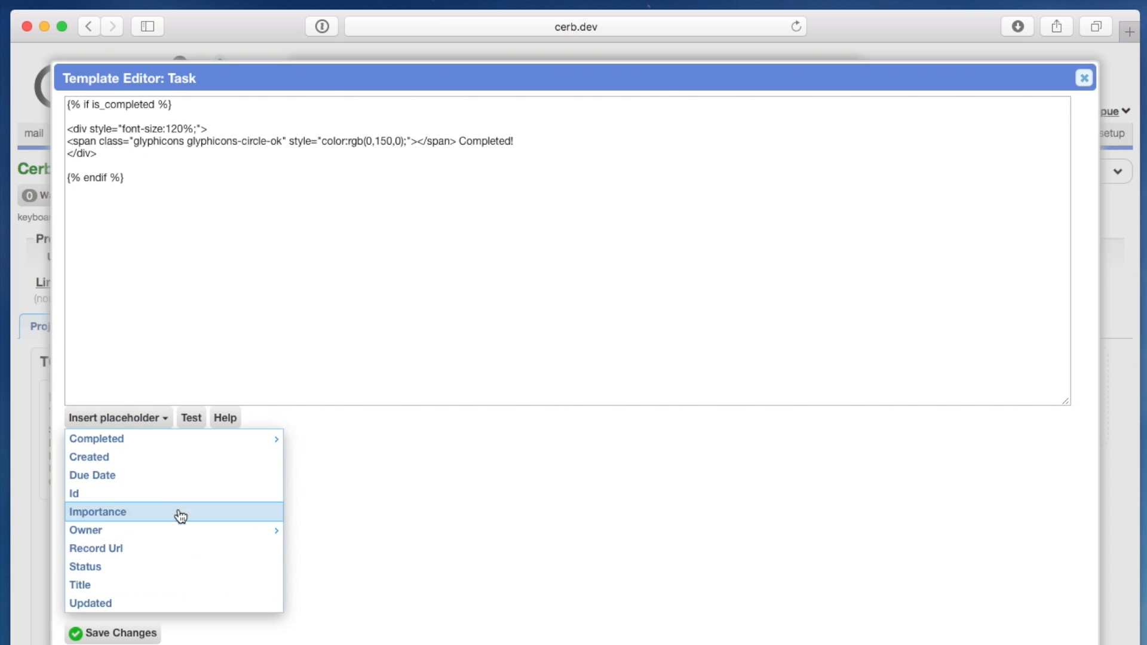
left_click(209, 287)
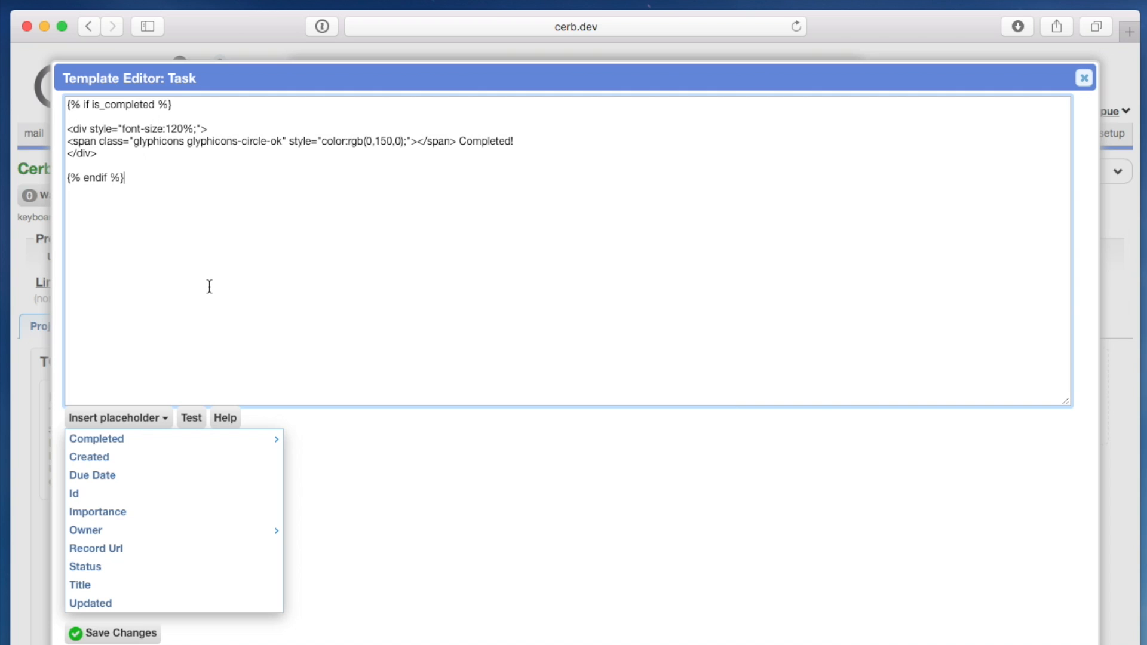
left_click(128, 418)
left_click(136, 452)
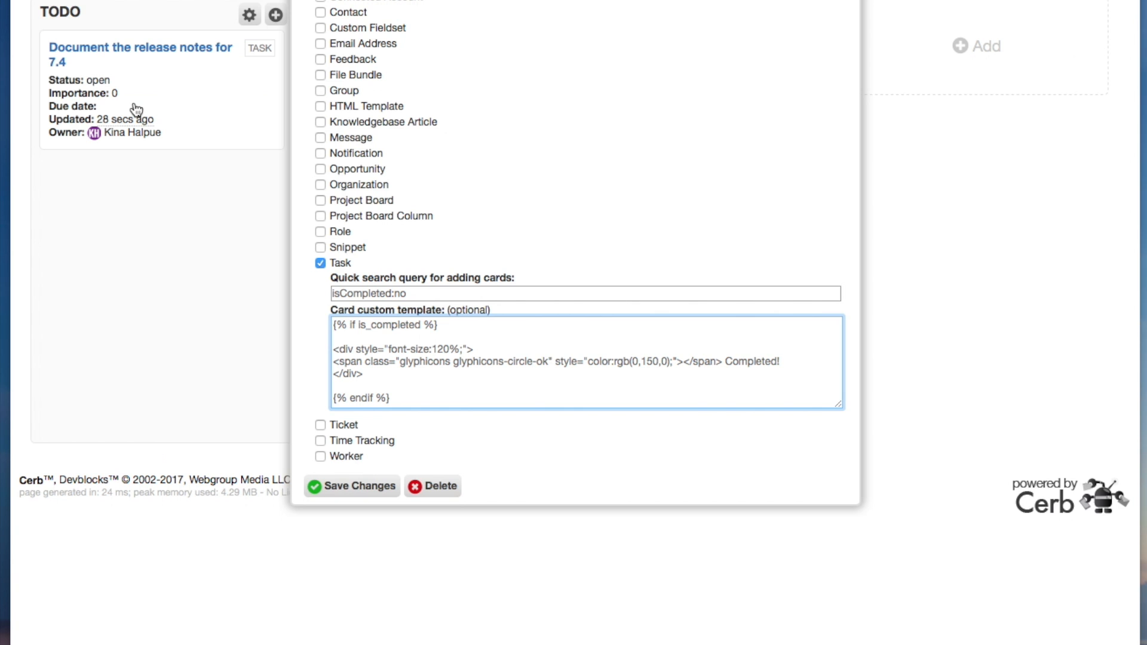
left_click(360, 486)
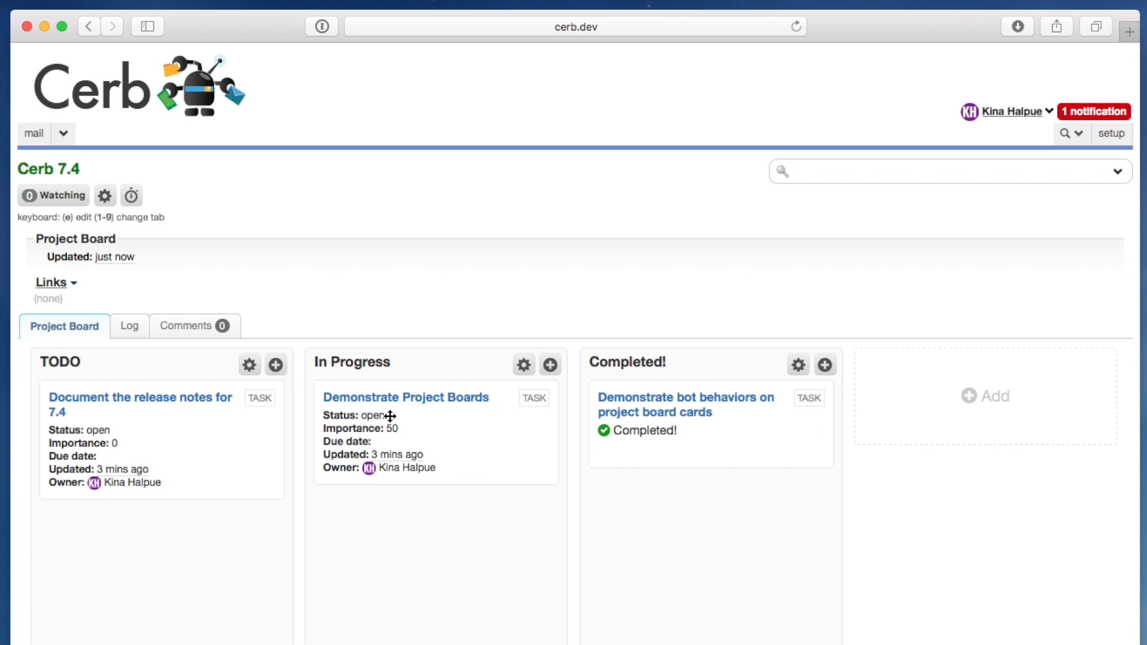
- Move the "Demonstrate Project Boards" card to Completed! and the "Document the release notes for 7.4" card to In Progress
left_click_drag(443, 418, 714, 401)
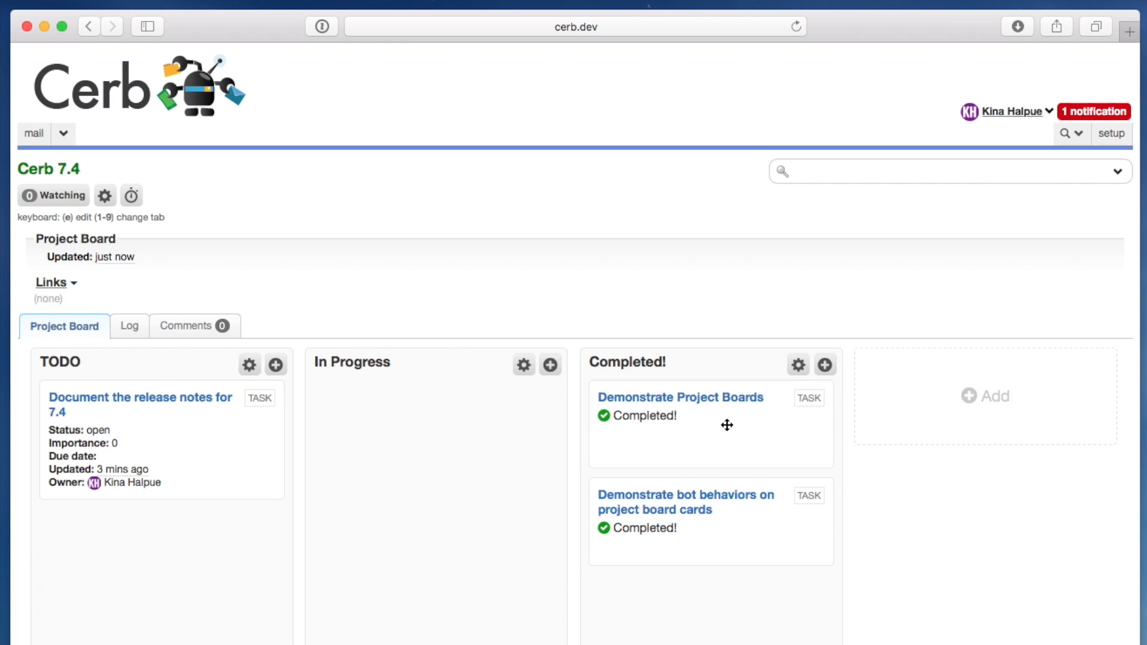
left_click_drag(202, 441, 476, 440)
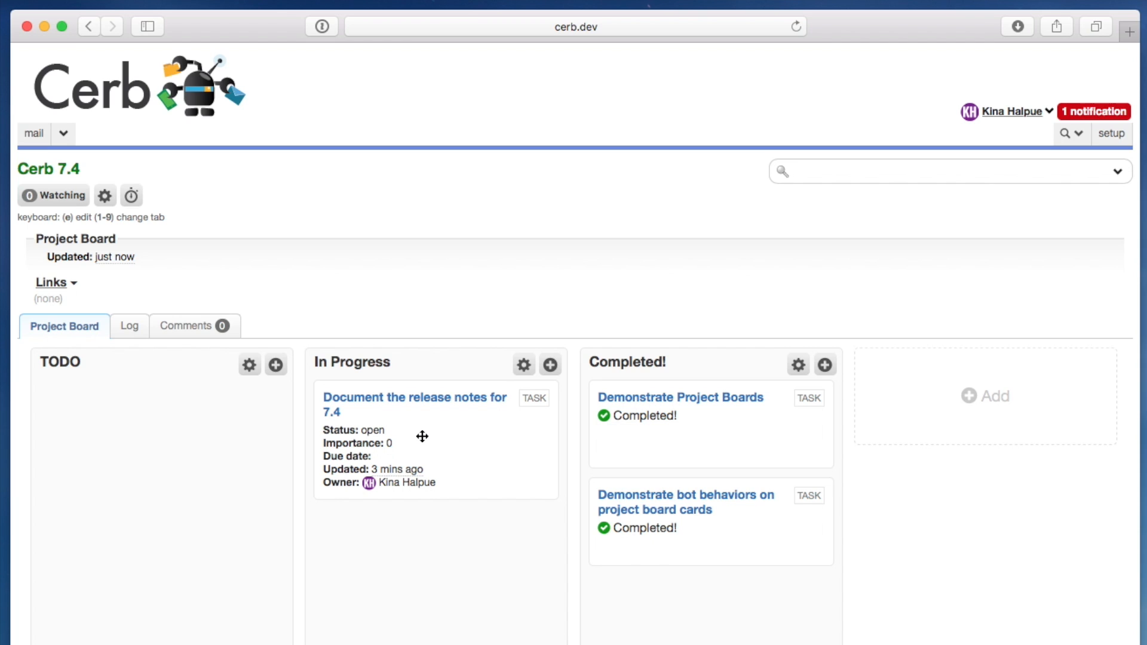
- Inspect the "Document the release notes for 7.4" task and its linked project board column, and close all the popups
left_click(376, 404)
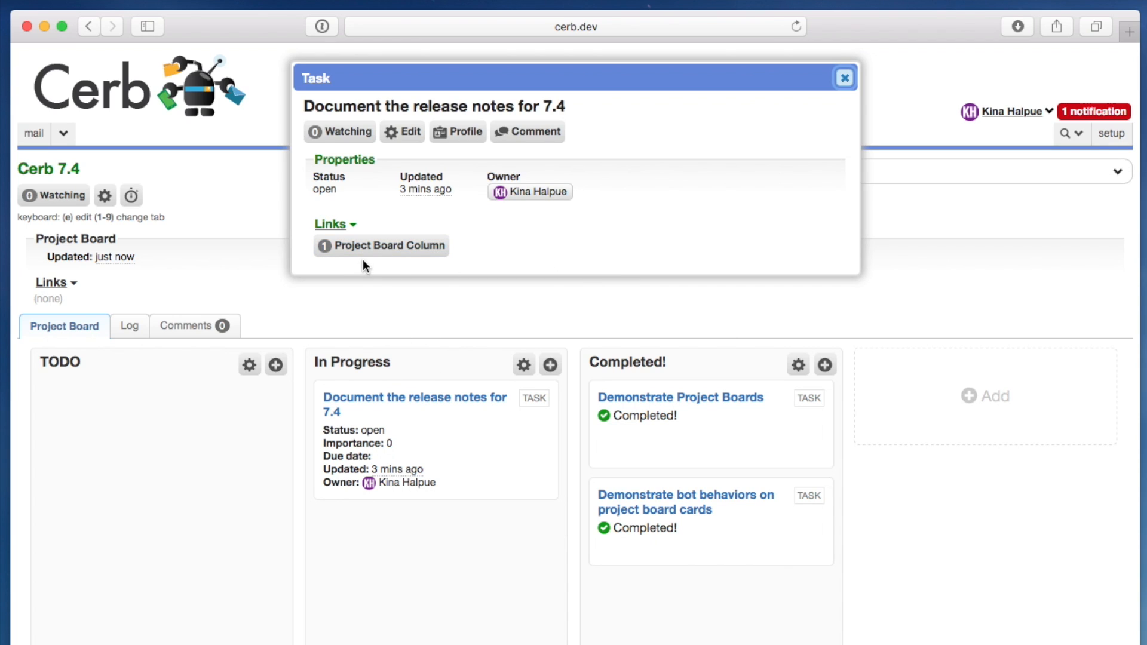
left_click(383, 254)
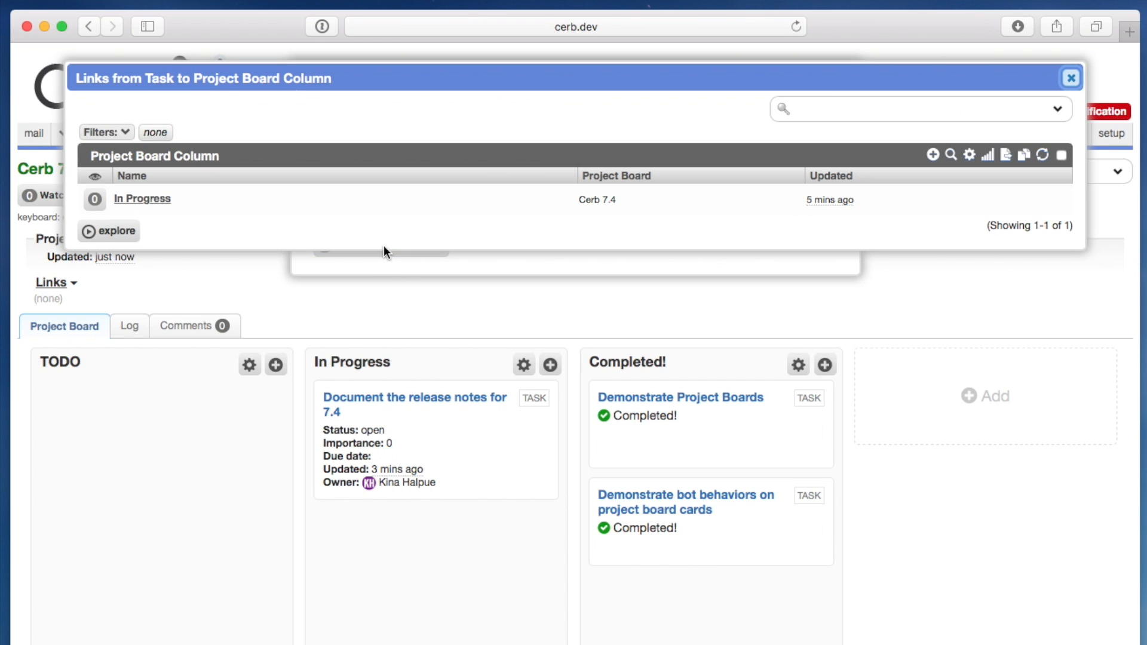
left_click(187, 199)
left_click(344, 218)
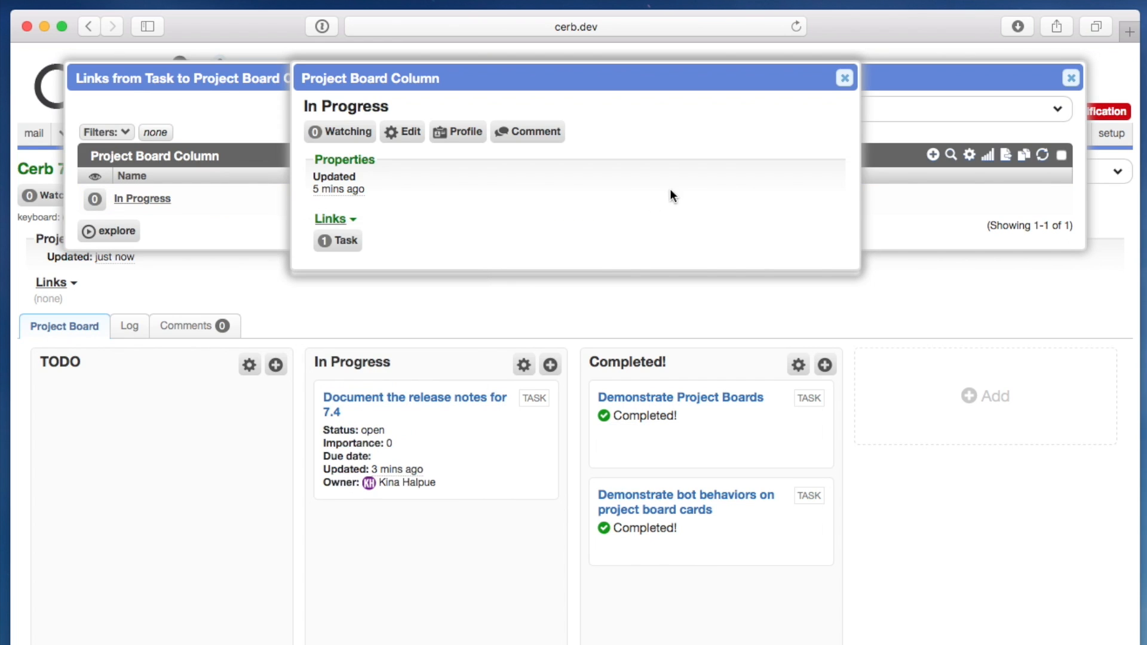
key("Escape")
key("Escape")
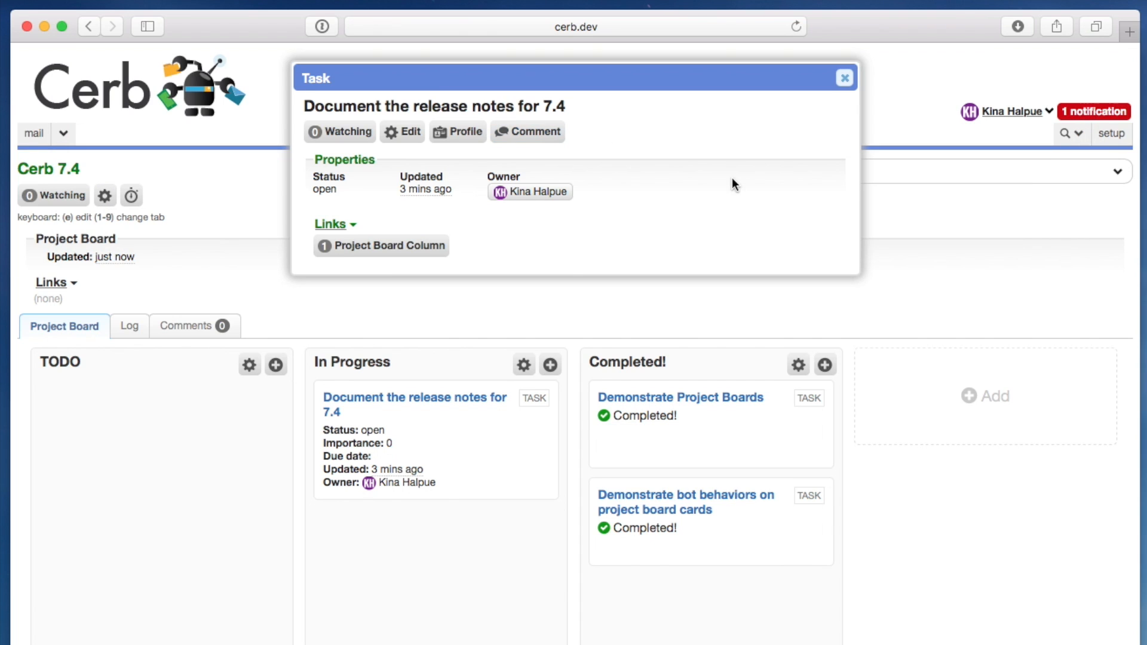
key("Escape")
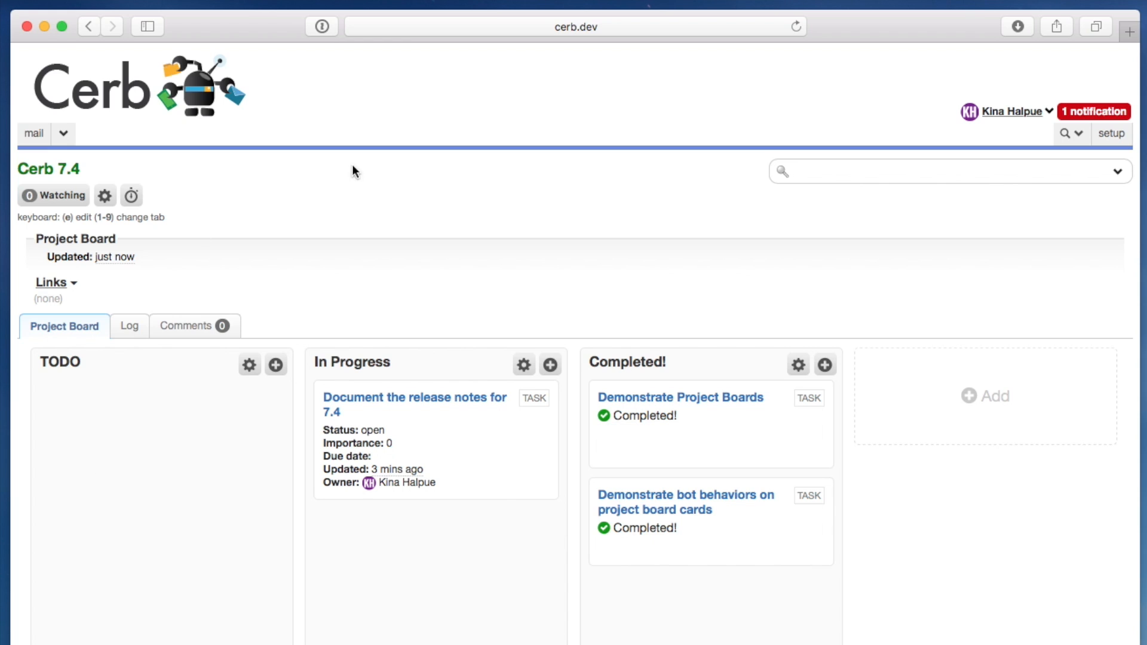
- Add a column named "QA Testing" to the Cerb 7.4 project board
left_click(994, 398)
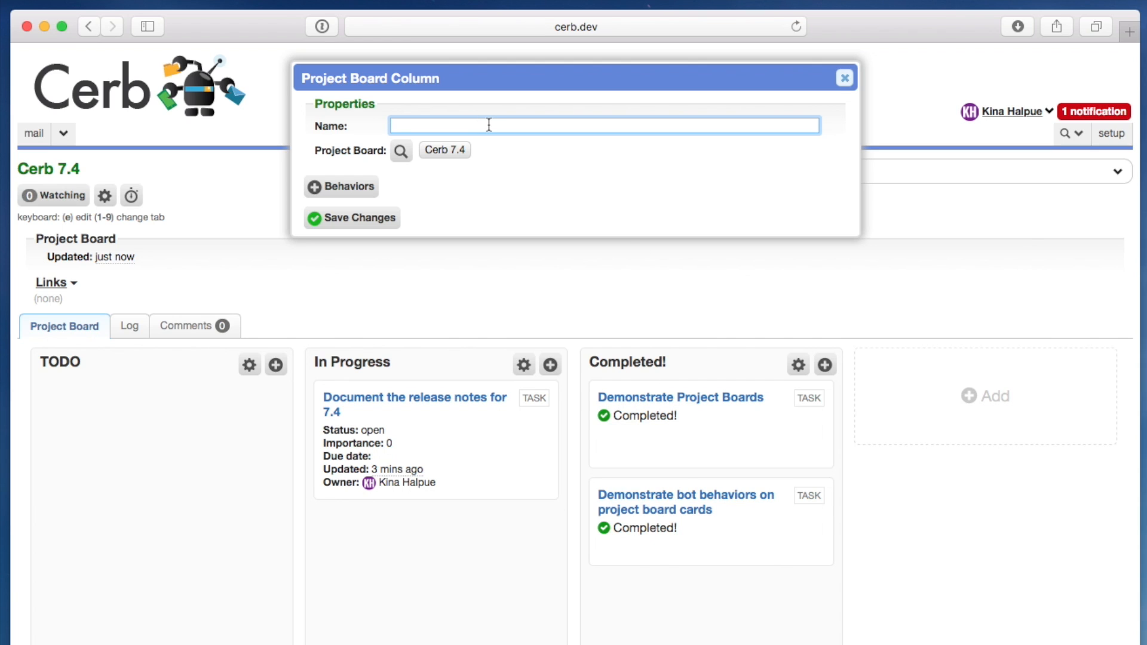
type("QA Testing")
left_click(361, 217)
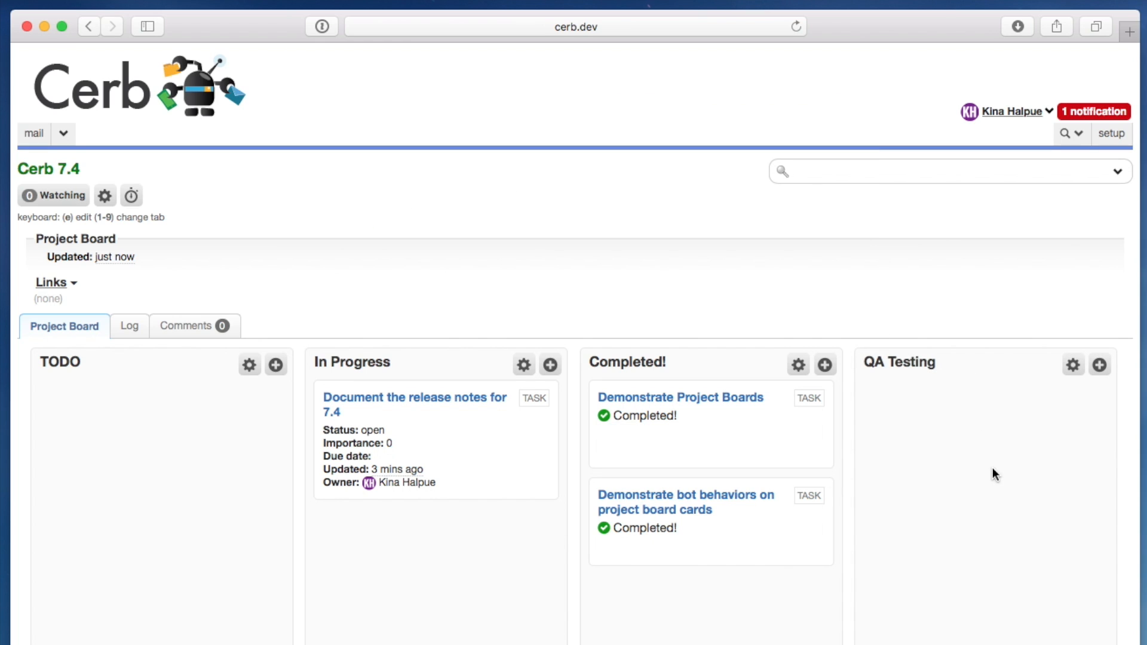
- Add a column named "Documentation" after QA Testing on the Cerb 7.4 project board
scroll(991, 468, "right", 5)
left_click(987, 405)
type("Documentation")
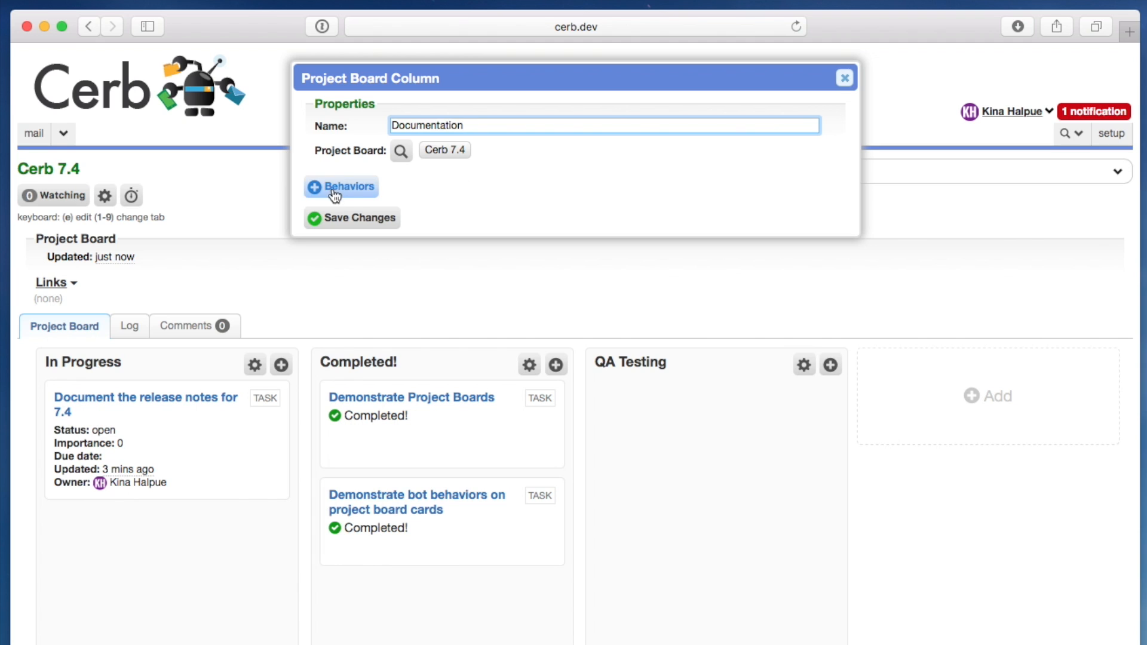
left_click(364, 222)
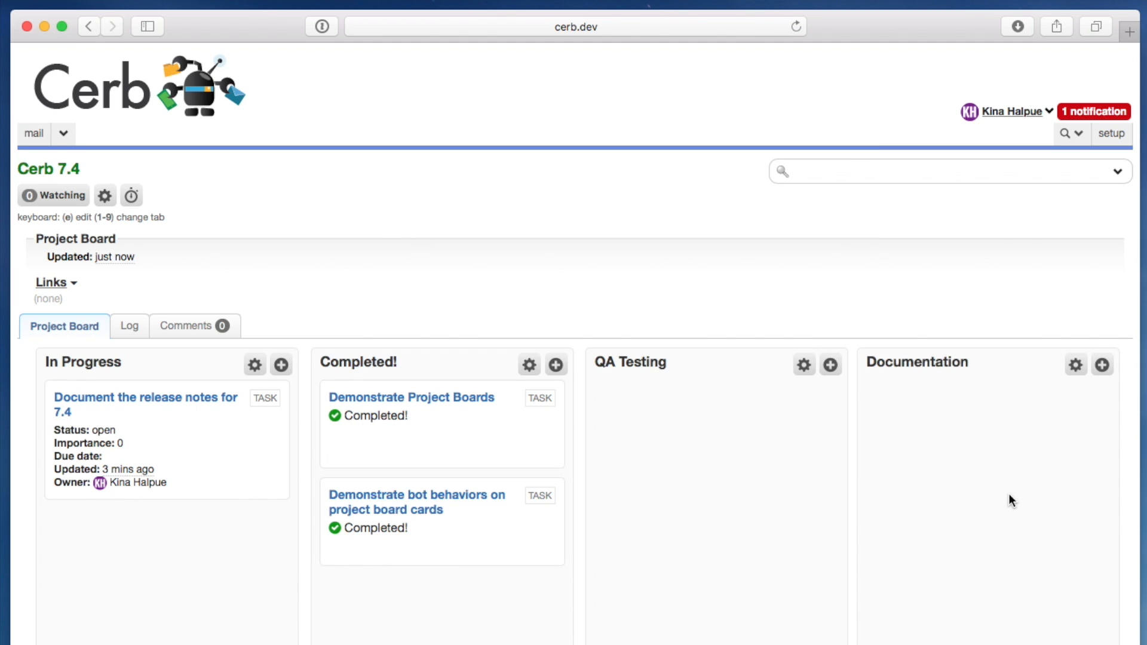
scroll(1008, 493, "left", 5)
scroll(1012, 494, "right", 5)
scroll(1012, 493, "left", 10)
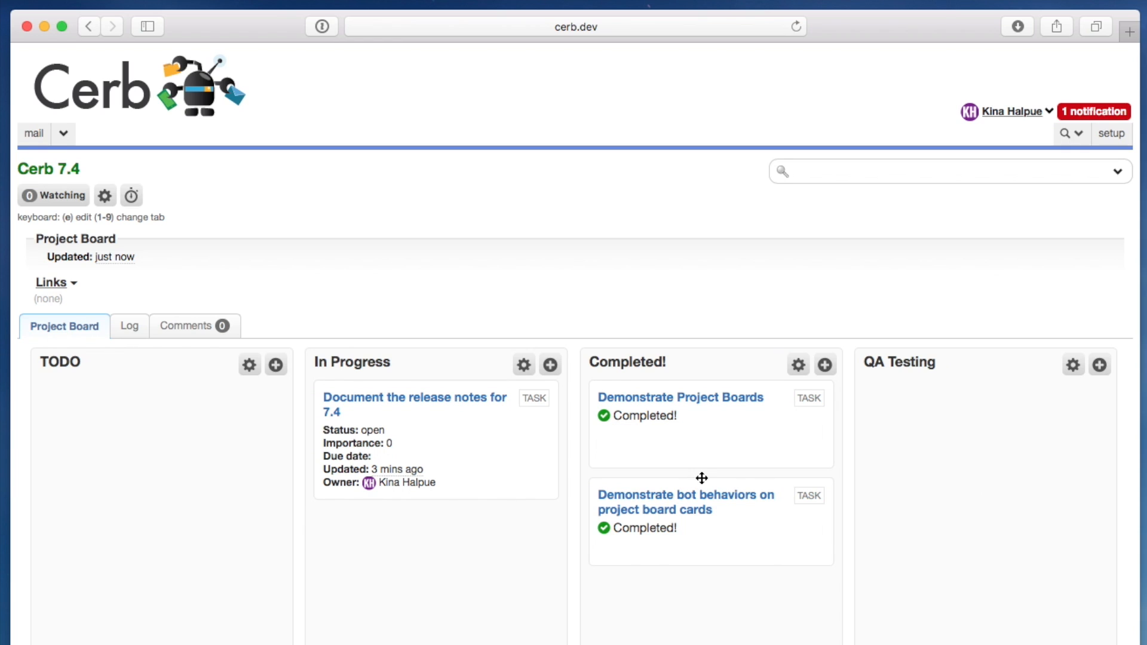